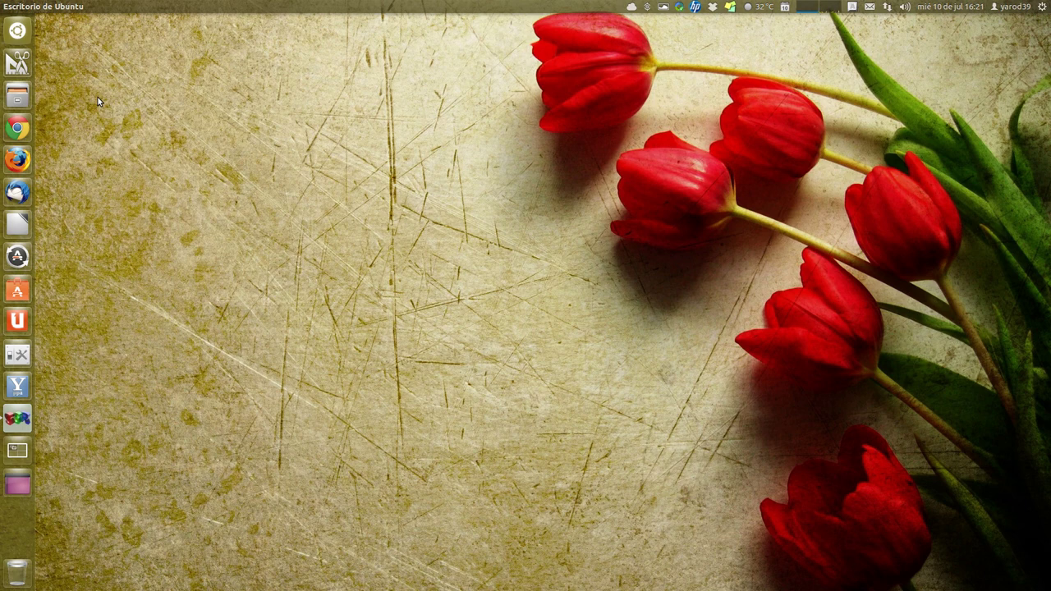
Step: Open the Dash's list of applications and clear the search text "simp" so that all installed applications are listed
{"action": "left_click", "coordinate": [18, 30]}
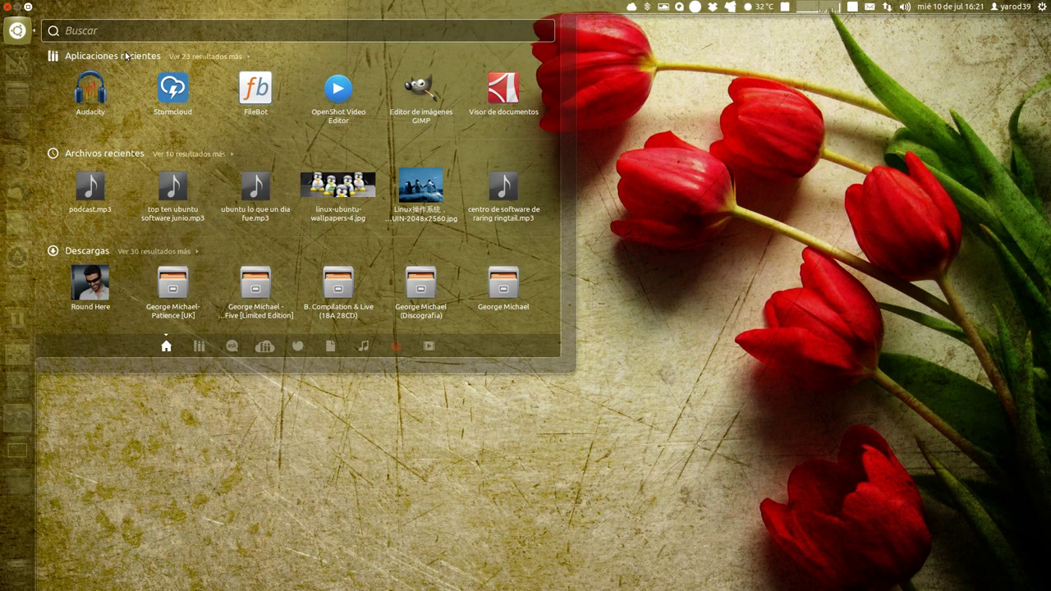
{"action": "left_click", "coordinate": [199, 345]}
{"action": "type", "text": "simp"}
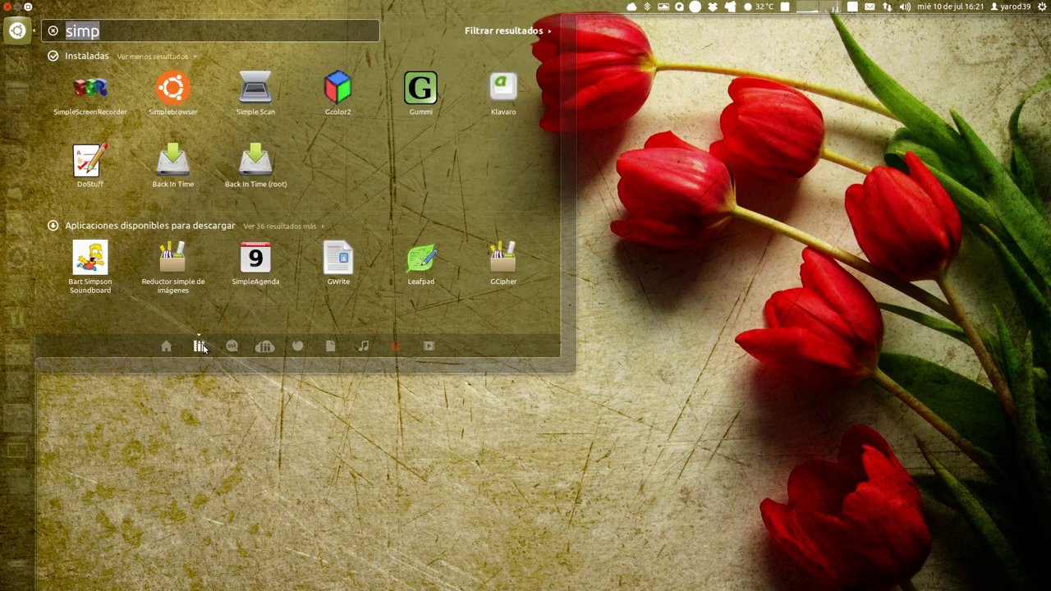
{"action": "left_click", "coordinate": [52, 31]}
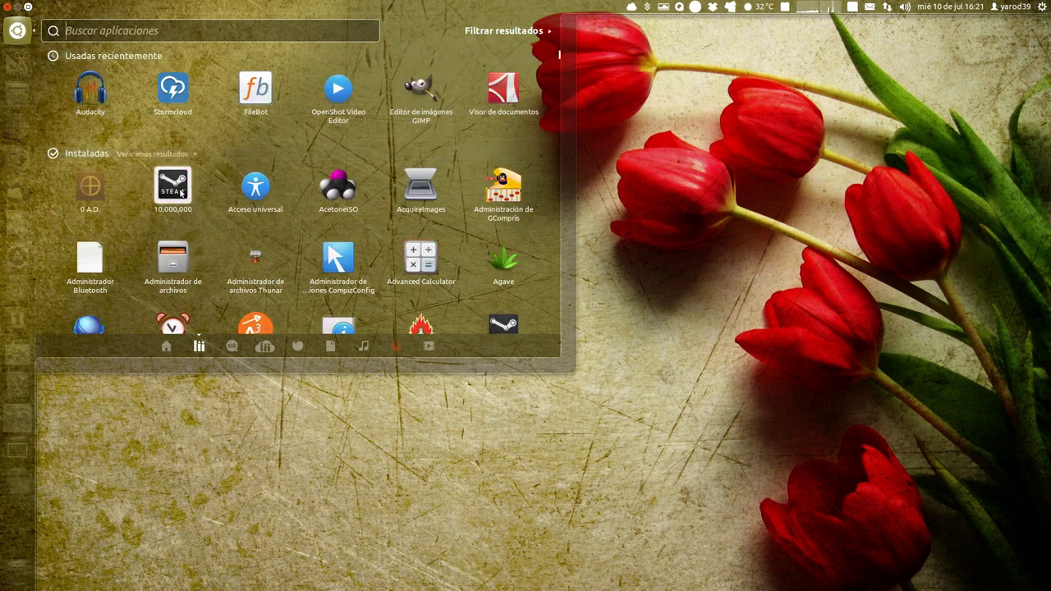
Step: Look through the installed applications for Steam and launch it
{"action": "scroll", "coordinate": [227, 202], "scroll_direction": "down", "scroll_amount": 3}
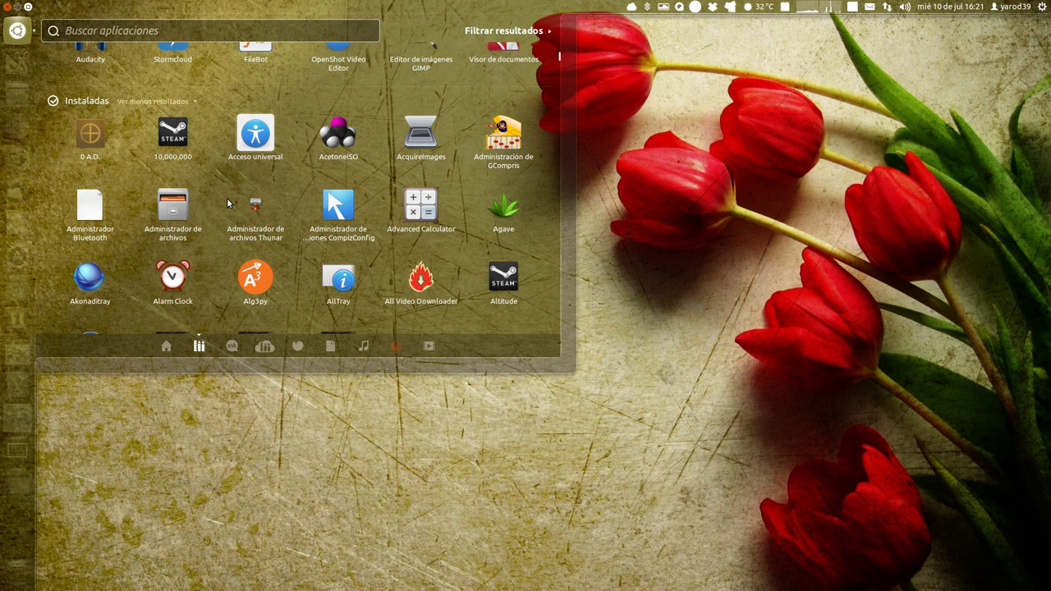
{"action": "scroll", "coordinate": [227, 202], "scroll_direction": "down", "scroll_amount": 4}
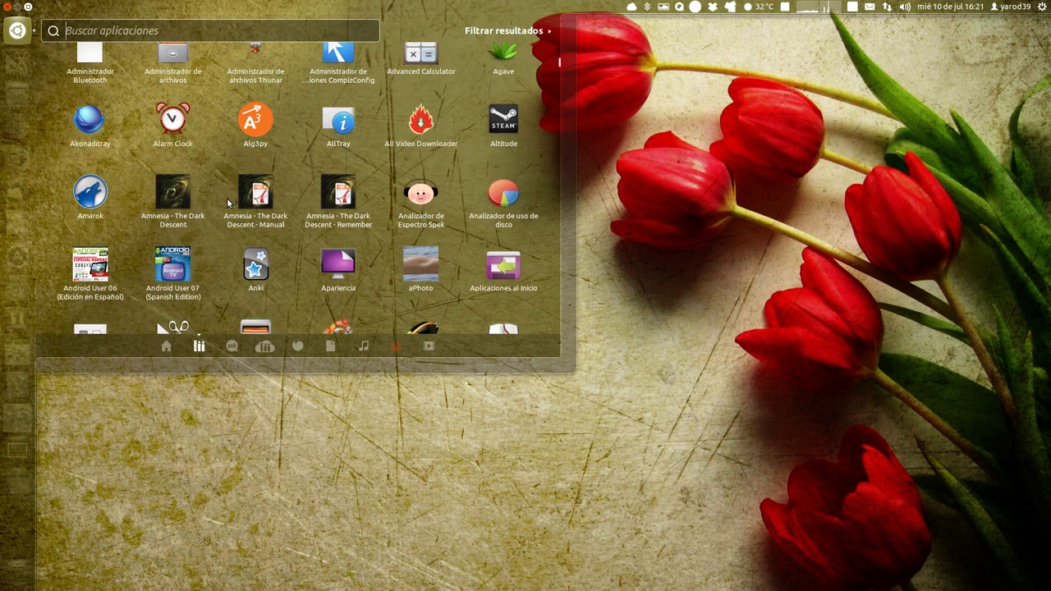
{"action": "scroll", "coordinate": [228, 202], "scroll_direction": "down", "scroll_amount": 4}
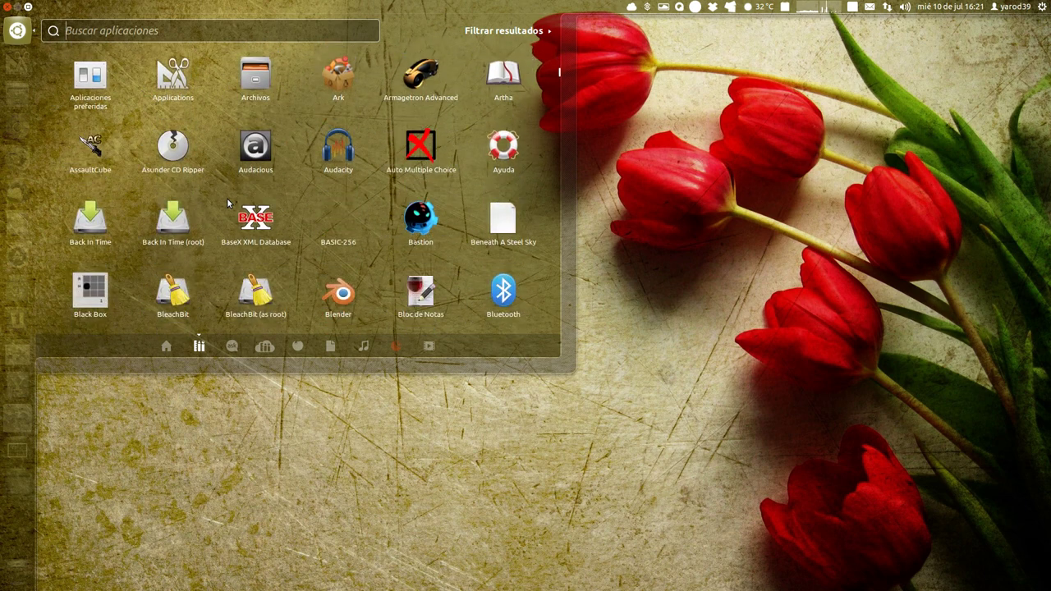
{"action": "scroll", "coordinate": [227, 198], "scroll_direction": "down", "scroll_amount": 4}
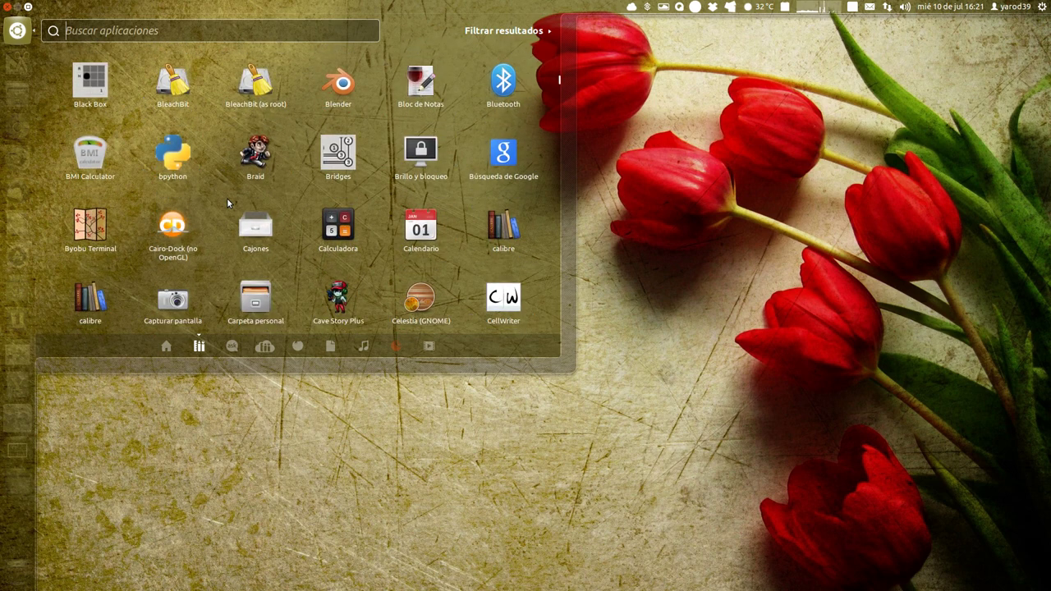
{"action": "scroll", "coordinate": [227, 202], "scroll_direction": "down", "scroll_amount": 4}
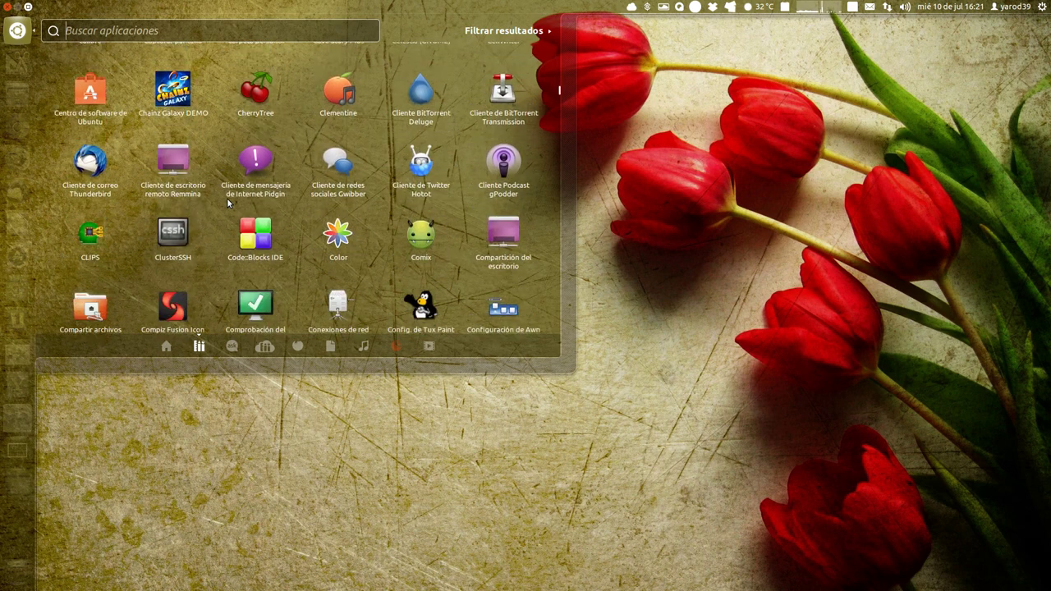
{"action": "scroll", "coordinate": [228, 202], "scroll_direction": "down", "scroll_amount": 3}
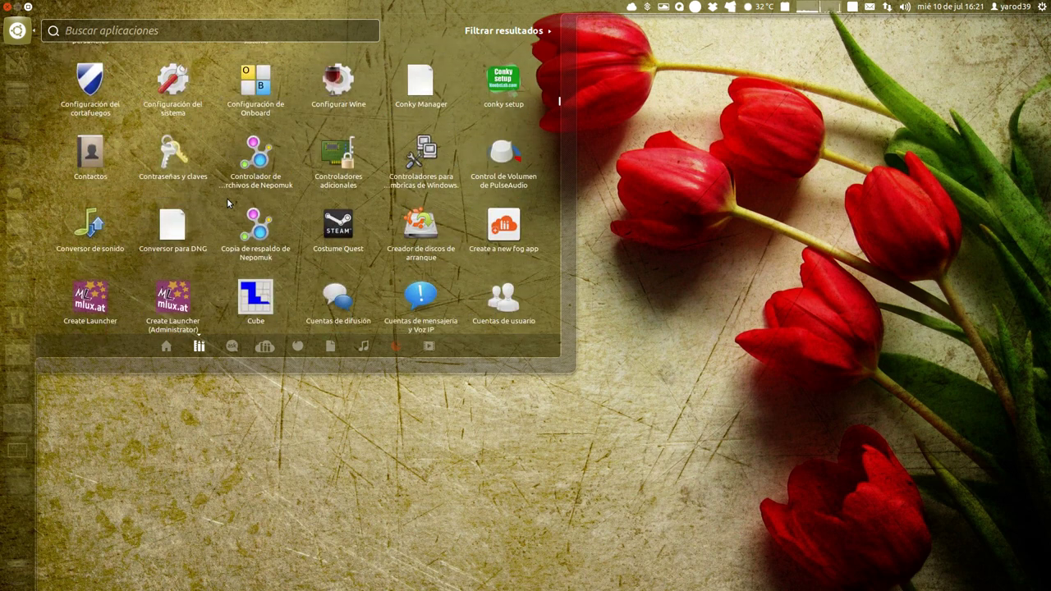
{"action": "scroll", "coordinate": [227, 198], "scroll_direction": "down", "scroll_amount": 4}
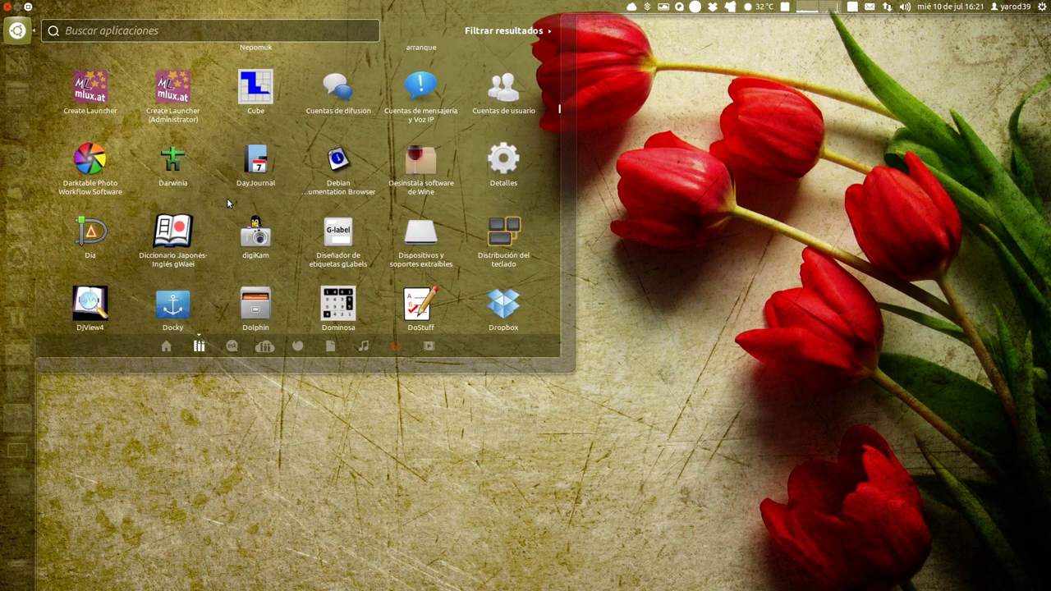
{"action": "scroll", "coordinate": [228, 202], "scroll_direction": "down", "scroll_amount": 3}
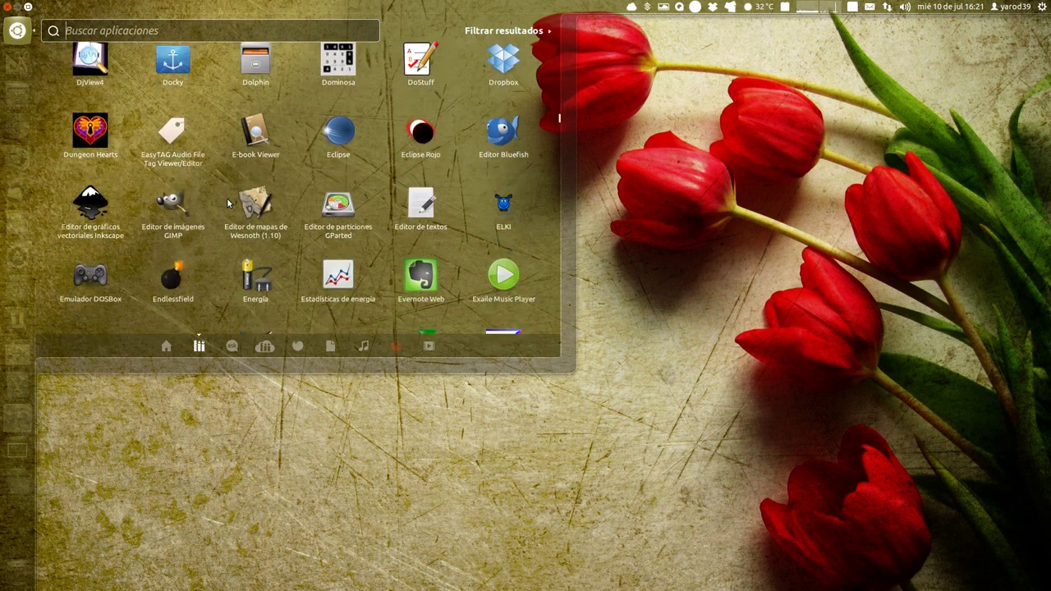
{"action": "scroll", "coordinate": [228, 202], "scroll_direction": "down", "scroll_amount": 4}
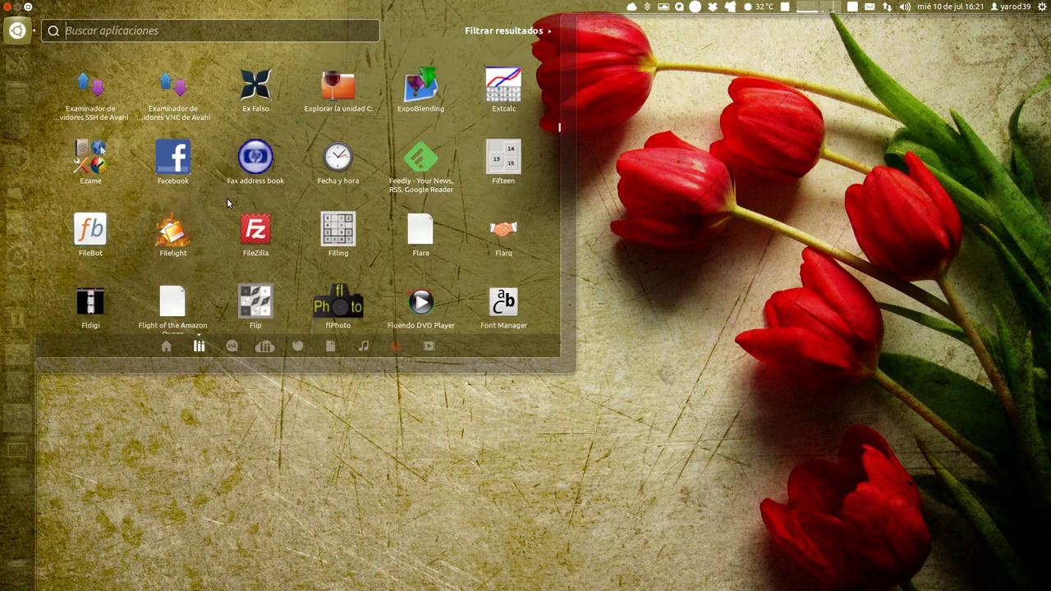
{"action": "scroll", "coordinate": [228, 203], "scroll_direction": "down", "scroll_amount": 4}
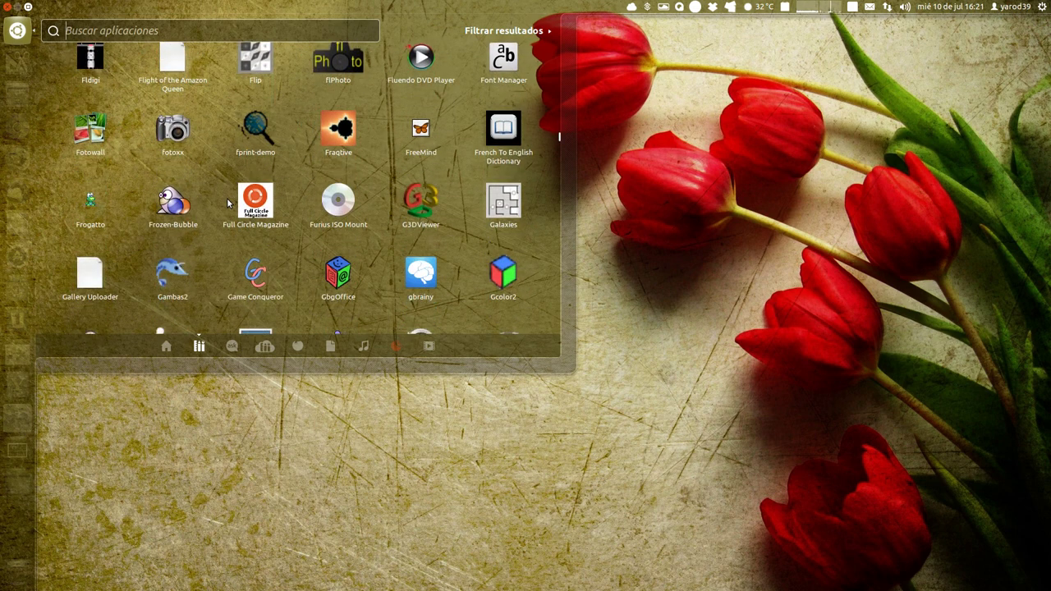
{"action": "scroll", "coordinate": [227, 202], "scroll_direction": "down", "scroll_amount": 4}
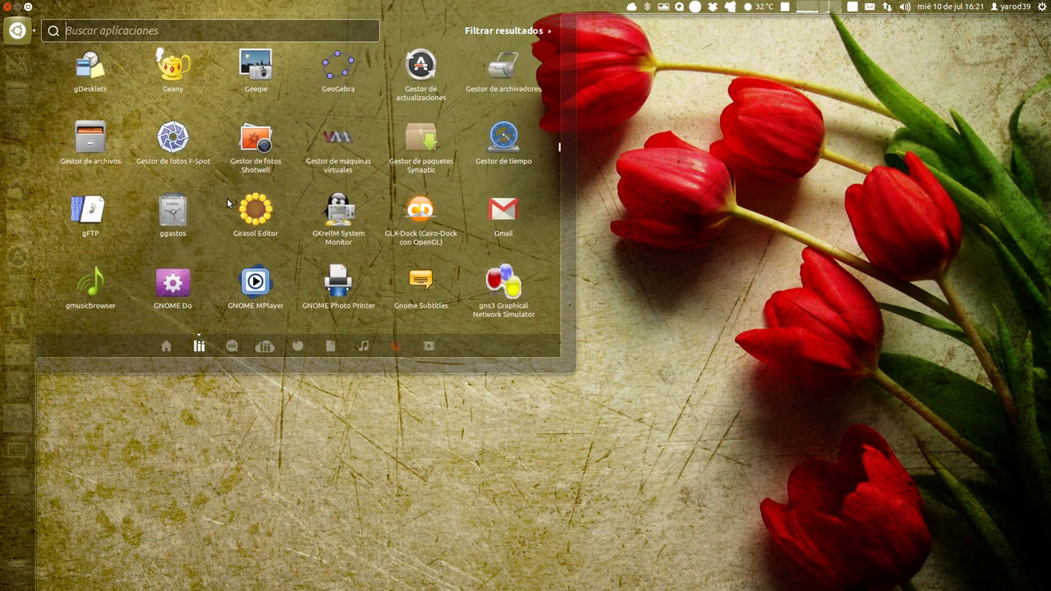
{"action": "scroll", "coordinate": [227, 202], "scroll_direction": "down", "scroll_amount": 3}
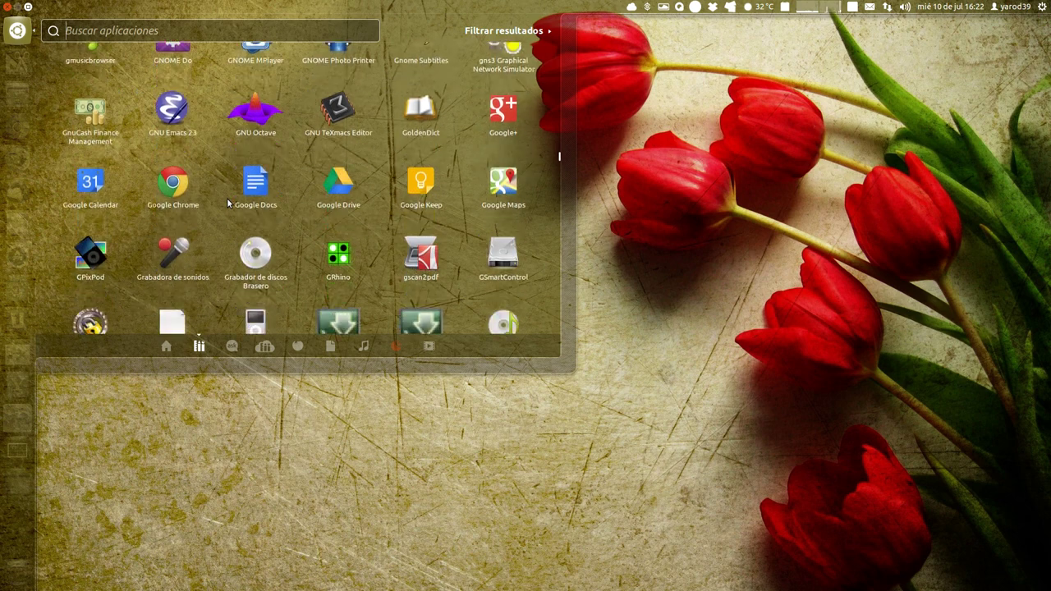
{"action": "scroll", "coordinate": [228, 202], "scroll_direction": "down", "scroll_amount": 4}
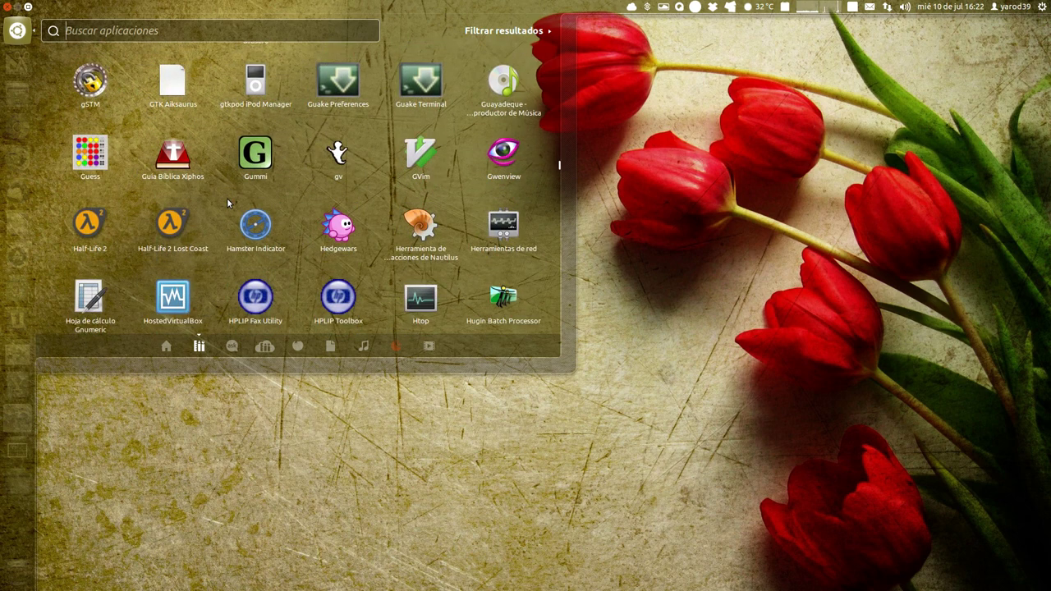
{"action": "scroll", "coordinate": [227, 202], "scroll_direction": "down", "scroll_amount": 3}
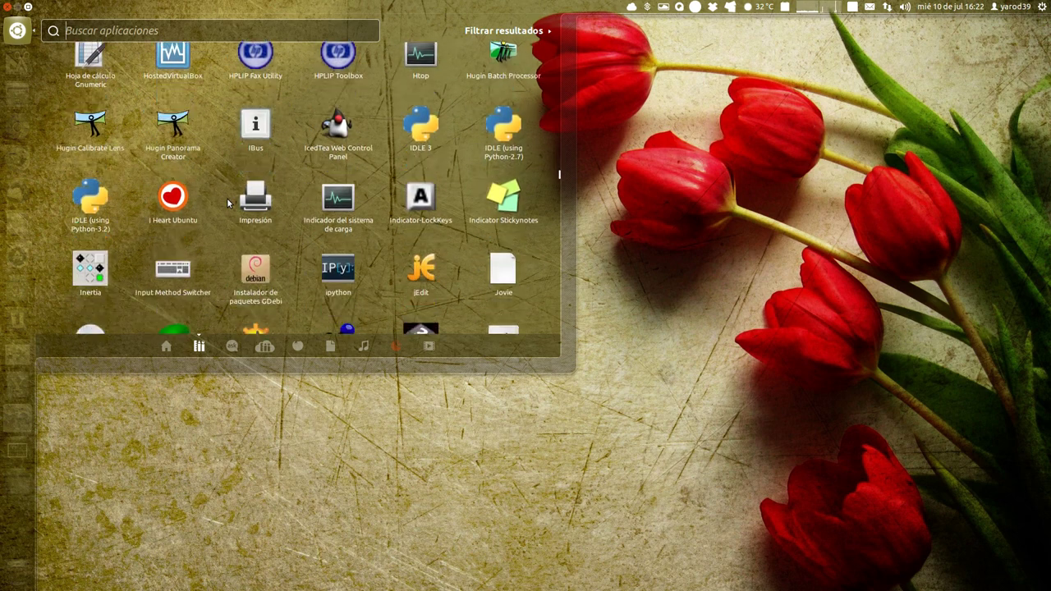
{"action": "scroll", "coordinate": [227, 202], "scroll_direction": "down", "scroll_amount": 3}
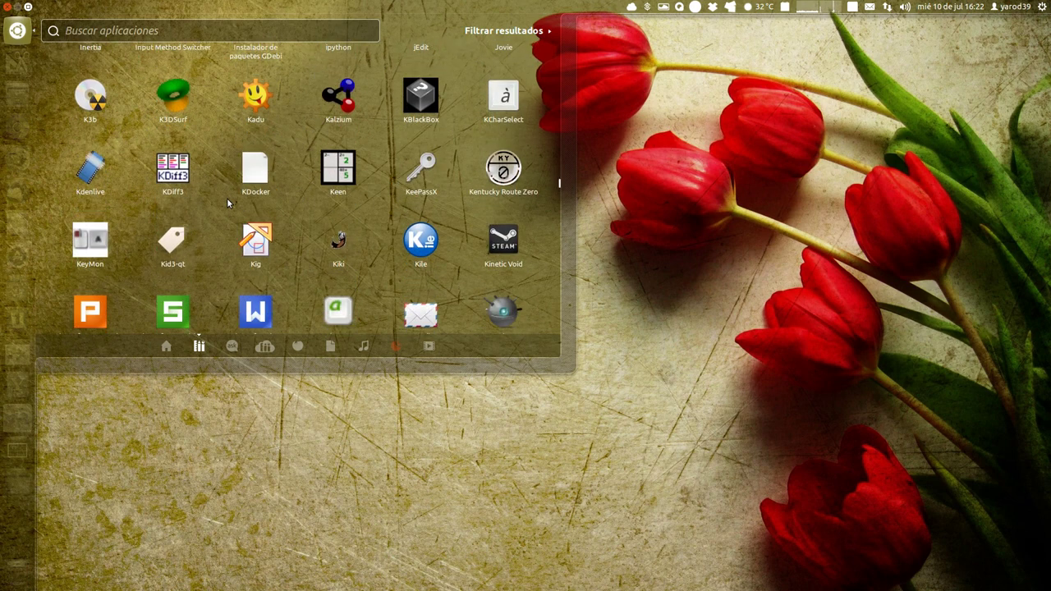
{"action": "scroll", "coordinate": [227, 202], "scroll_direction": "down", "scroll_amount": 4}
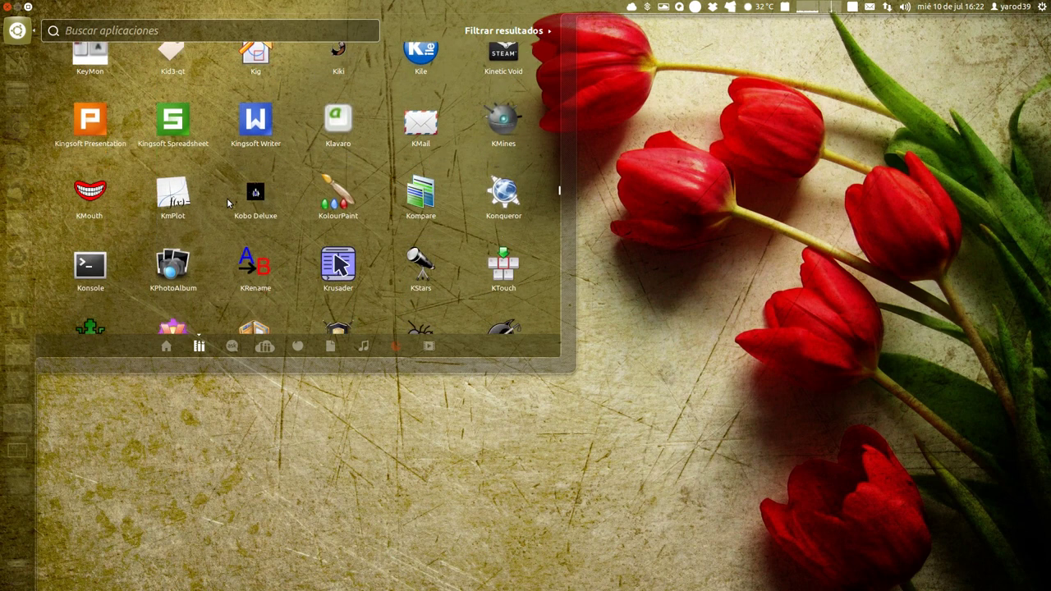
{"action": "scroll", "coordinate": [228, 203], "scroll_direction": "down", "scroll_amount": 3}
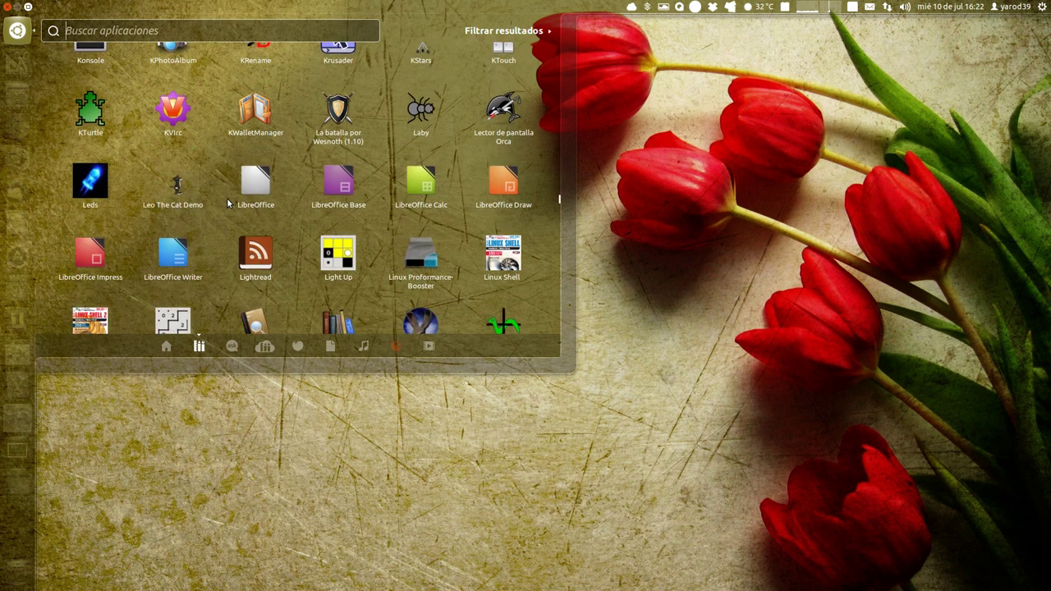
{"action": "scroll", "coordinate": [228, 203], "scroll_direction": "down", "scroll_amount": 3}
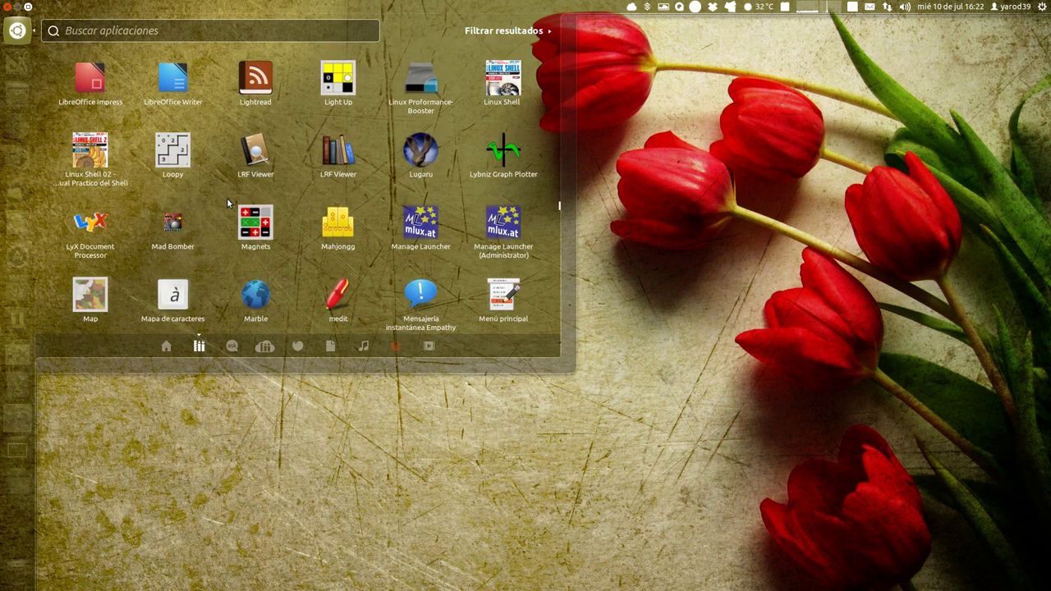
{"action": "scroll", "coordinate": [228, 202], "scroll_direction": "down", "scroll_amount": 5}
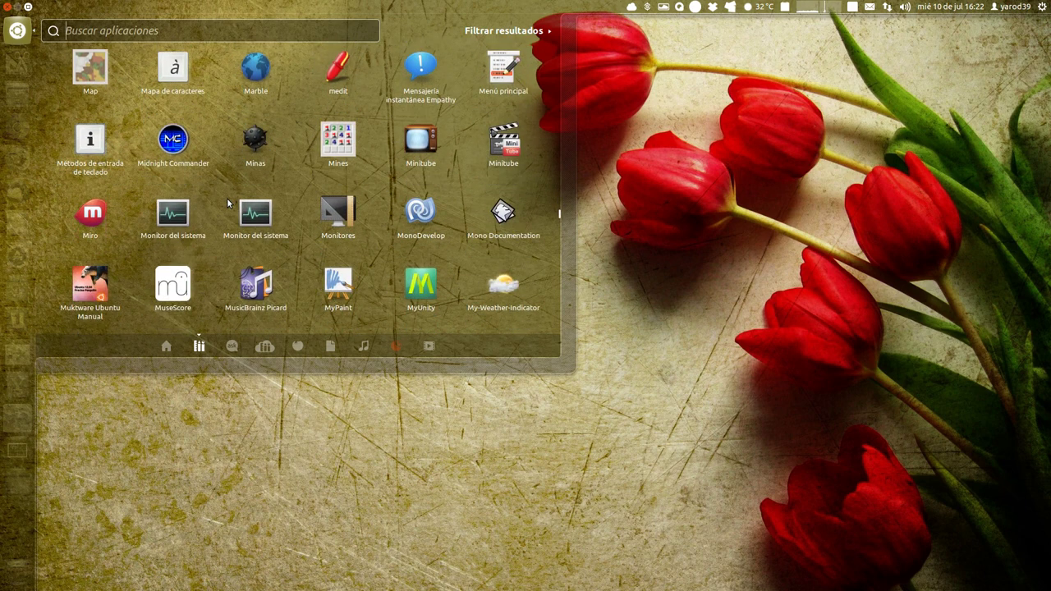
{"action": "scroll", "coordinate": [228, 203], "scroll_direction": "down", "scroll_amount": 5}
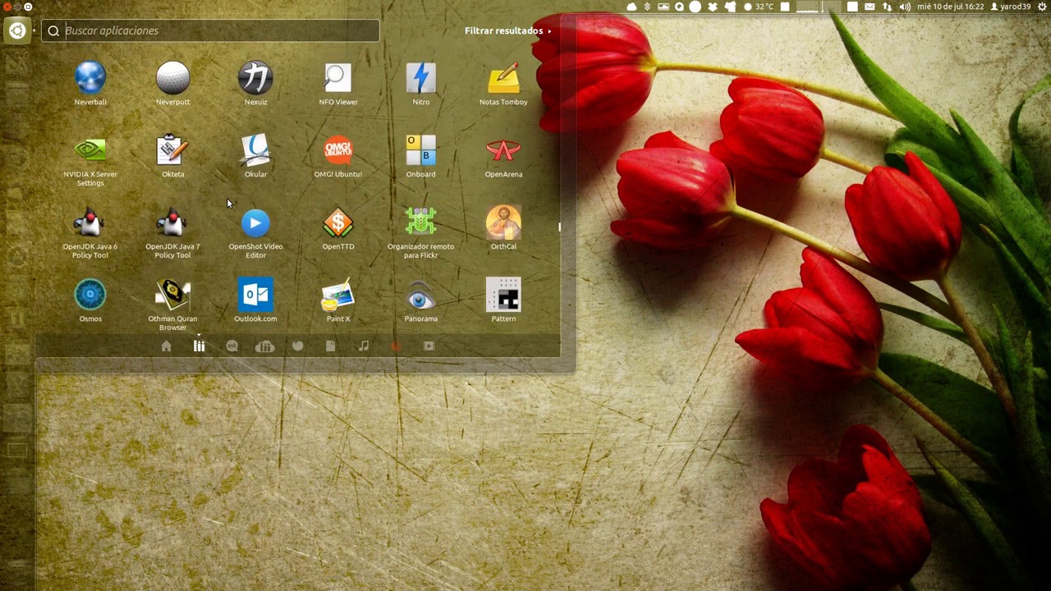
{"action": "scroll", "coordinate": [228, 203], "scroll_direction": "down", "scroll_amount": 4}
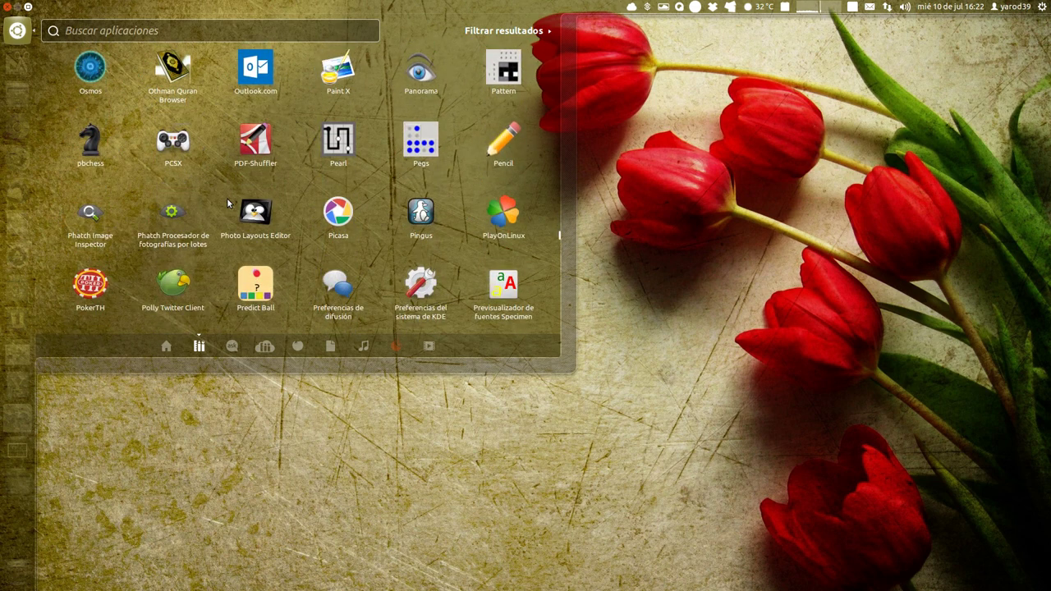
{"action": "scroll", "coordinate": [228, 203], "scroll_direction": "down", "scroll_amount": 5}
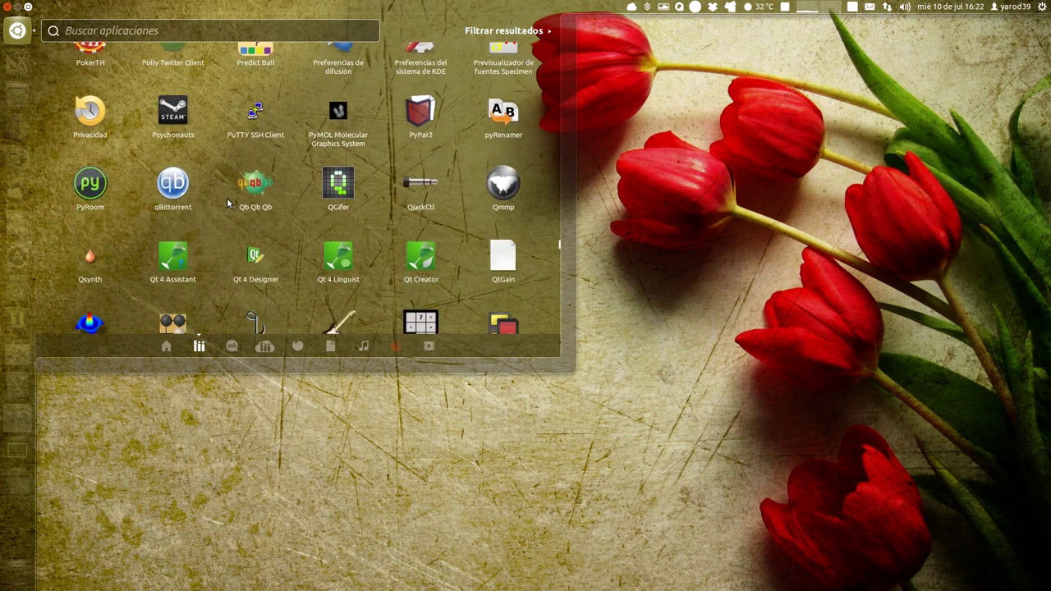
{"action": "scroll", "coordinate": [229, 203], "scroll_direction": "down", "scroll_amount": 3}
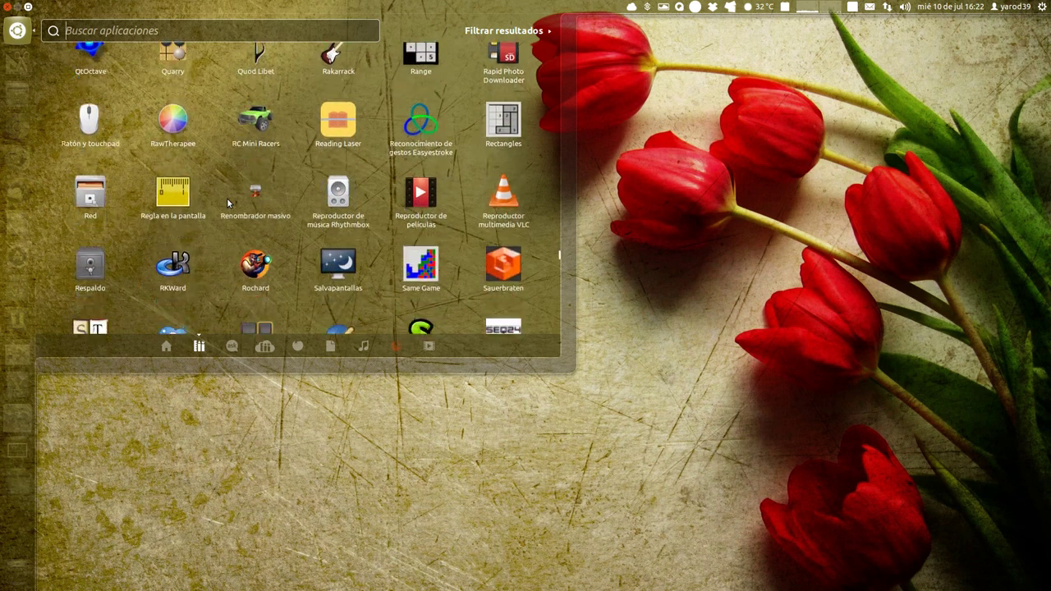
{"action": "scroll", "coordinate": [229, 202], "scroll_direction": "down", "scroll_amount": 1}
{"action": "scroll", "coordinate": [228, 203], "scroll_direction": "down", "scroll_amount": 1}
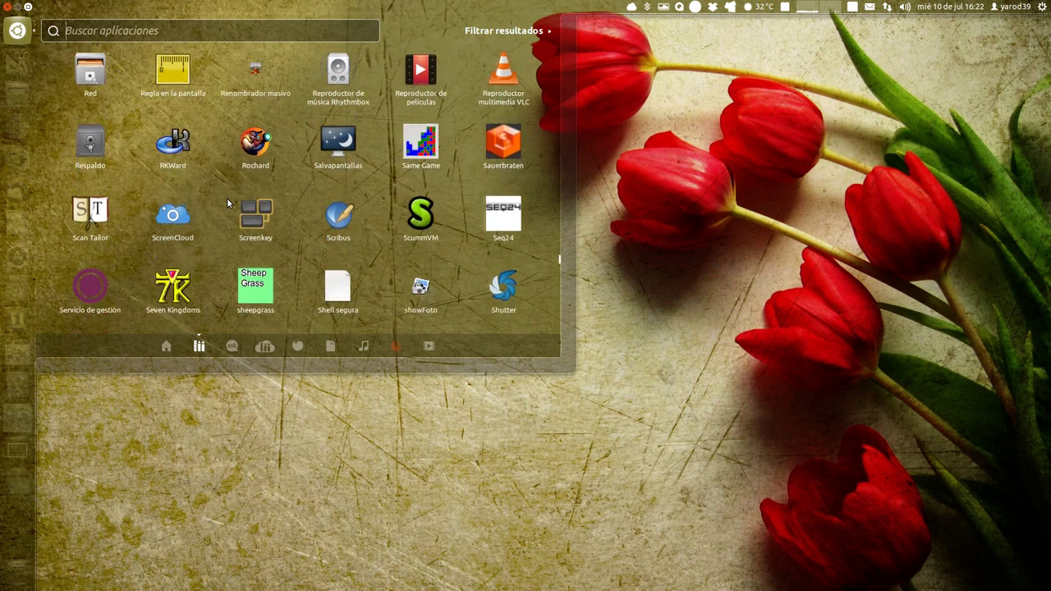
{"action": "scroll", "coordinate": [229, 203], "scroll_direction": "down", "scroll_amount": 3}
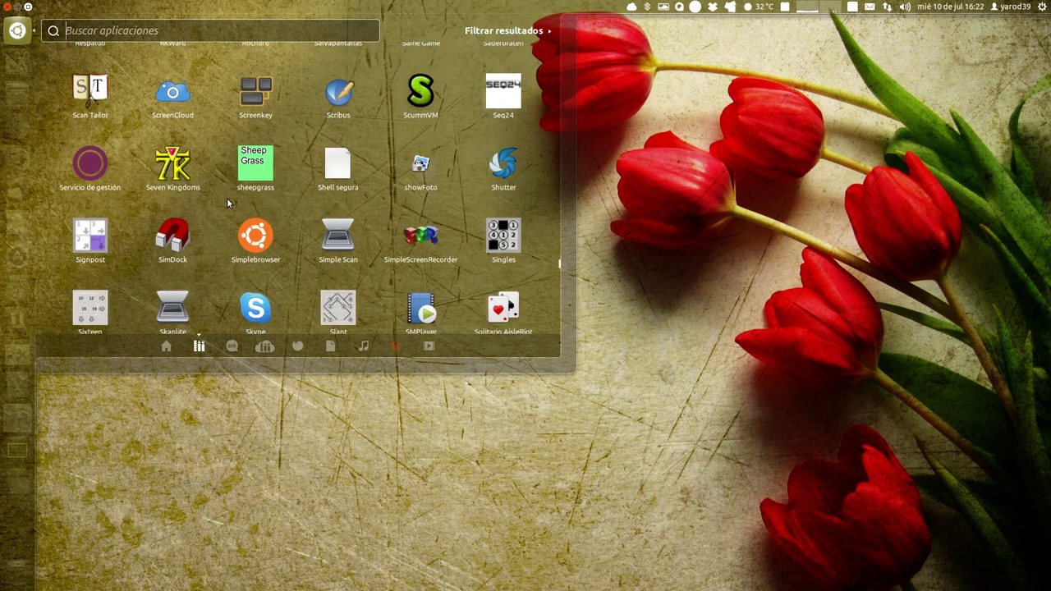
{"action": "scroll", "coordinate": [228, 203], "scroll_direction": "down", "scroll_amount": 2}
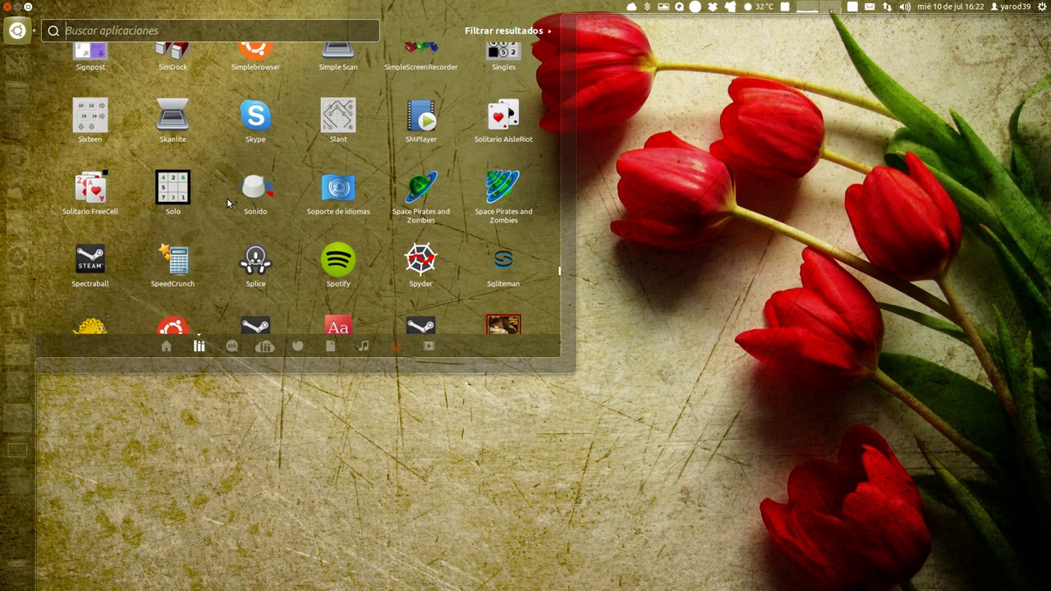
{"action": "scroll", "coordinate": [227, 203], "scroll_direction": "down", "scroll_amount": 1}
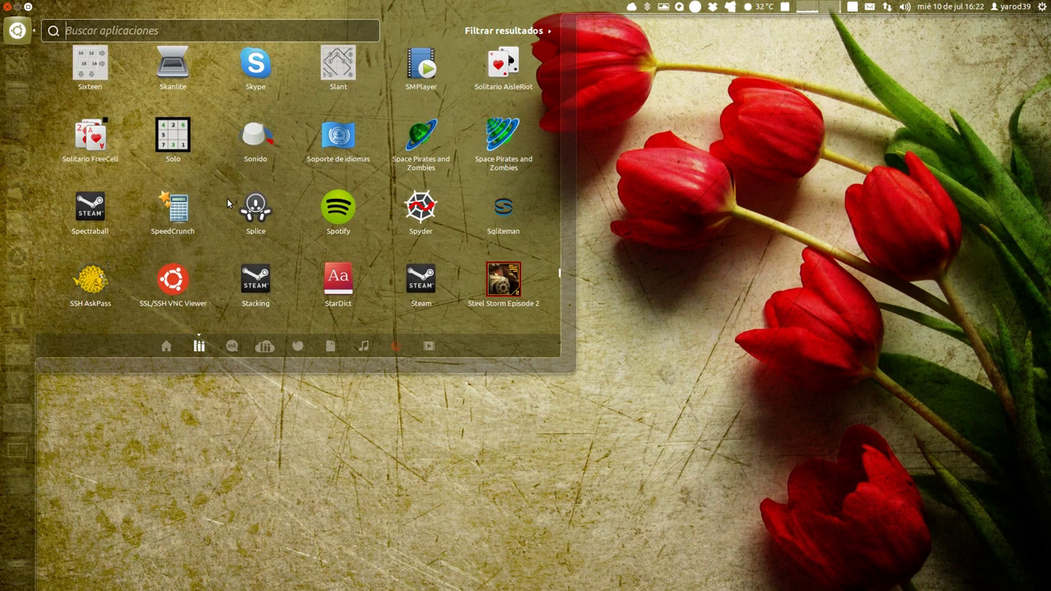
{"action": "scroll", "coordinate": [229, 203], "scroll_direction": "down", "scroll_amount": 1}
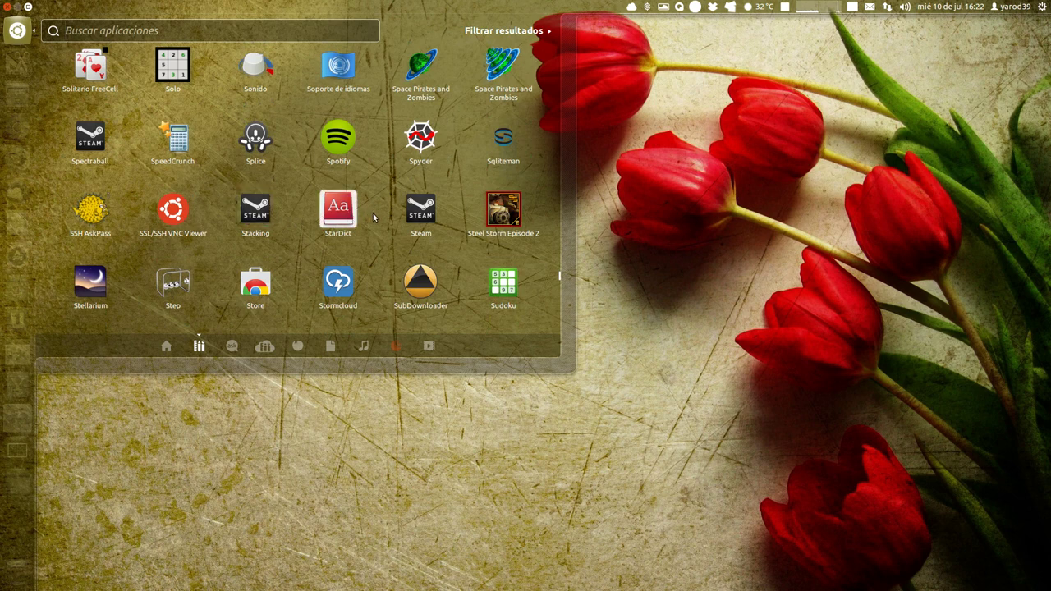
{"action": "left_click", "coordinate": [415, 215]}
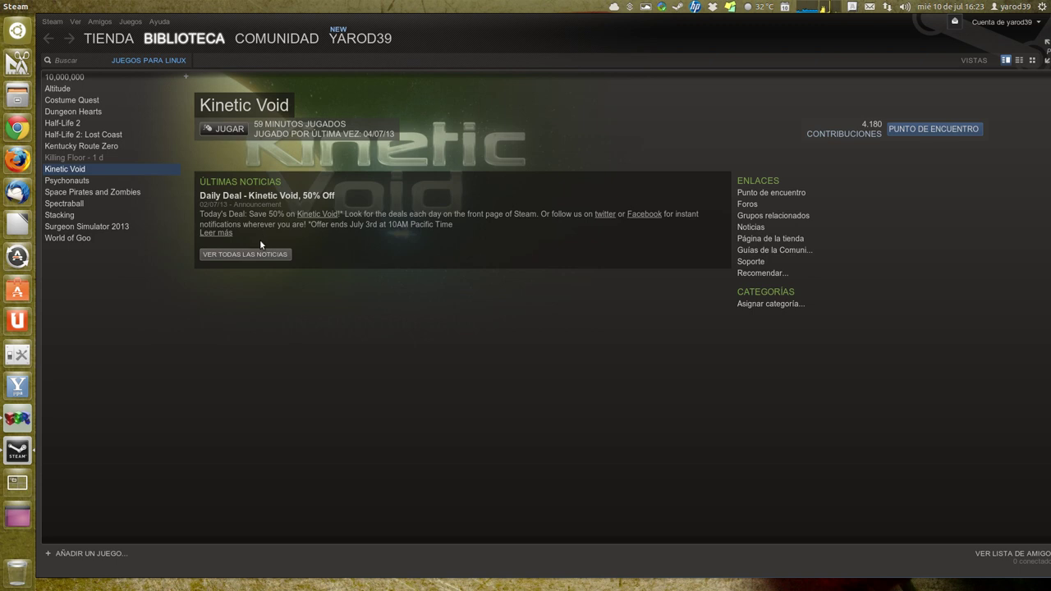
Step: Install Killing Floor from the library in the default location, with a system application icon and no desktop shortcut
{"action": "left_click", "coordinate": [97, 158]}
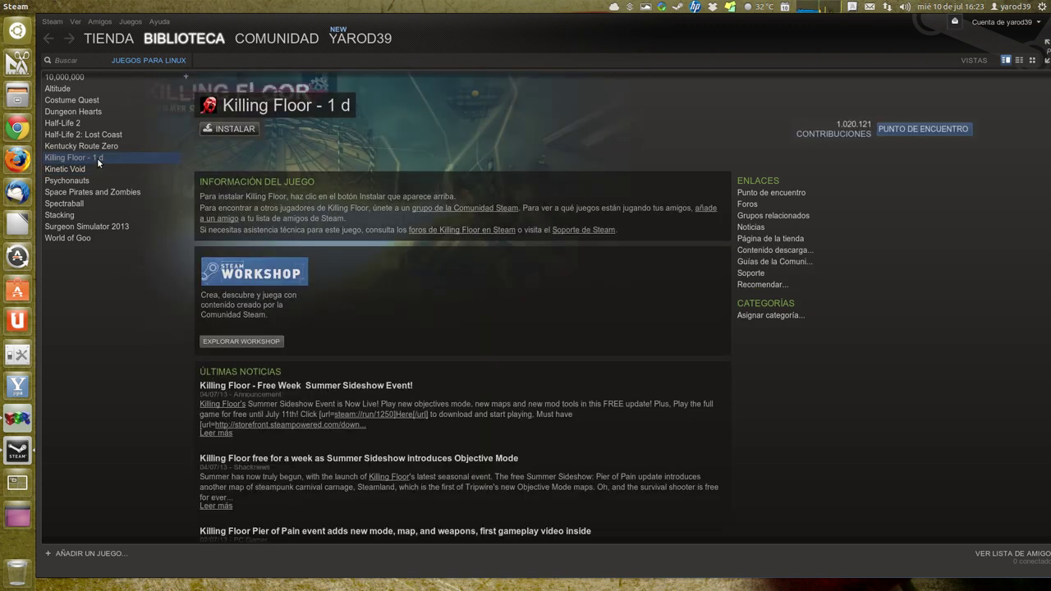
{"action": "left_click", "coordinate": [217, 129]}
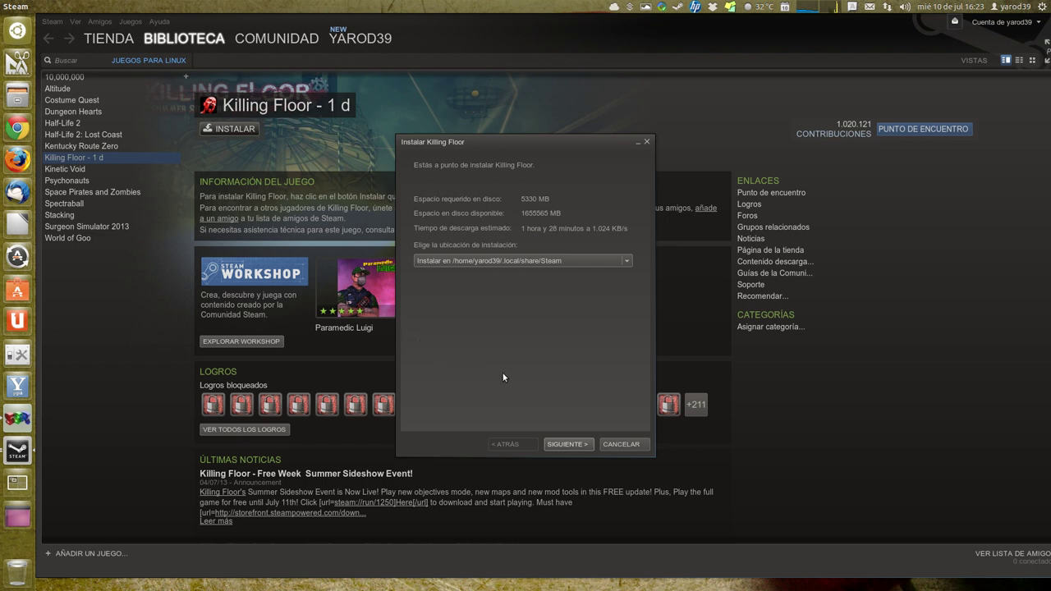
{"action": "left_click", "coordinate": [569, 445]}
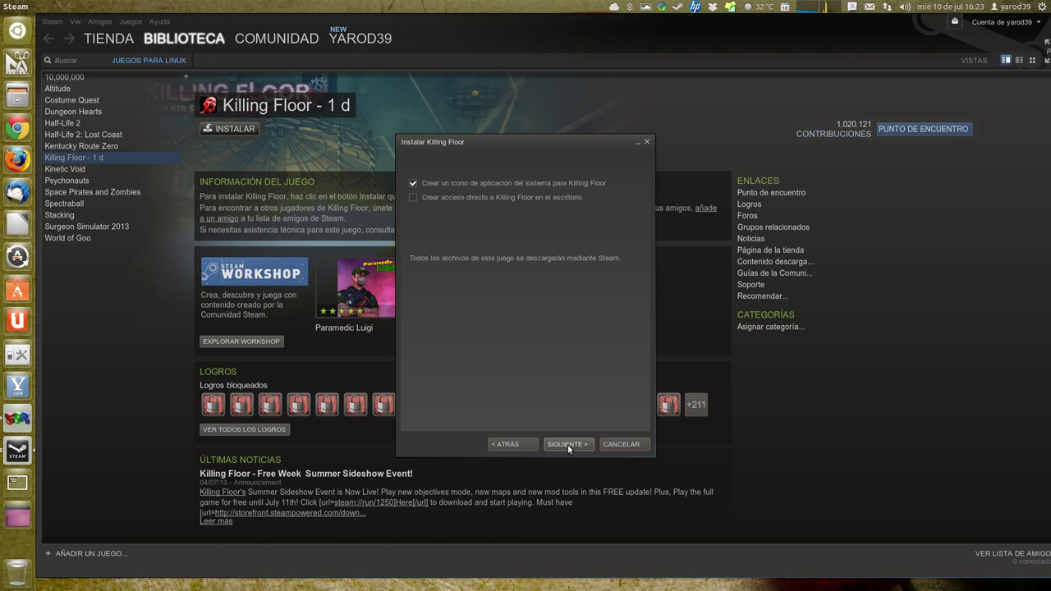
{"action": "left_click", "coordinate": [568, 444]}
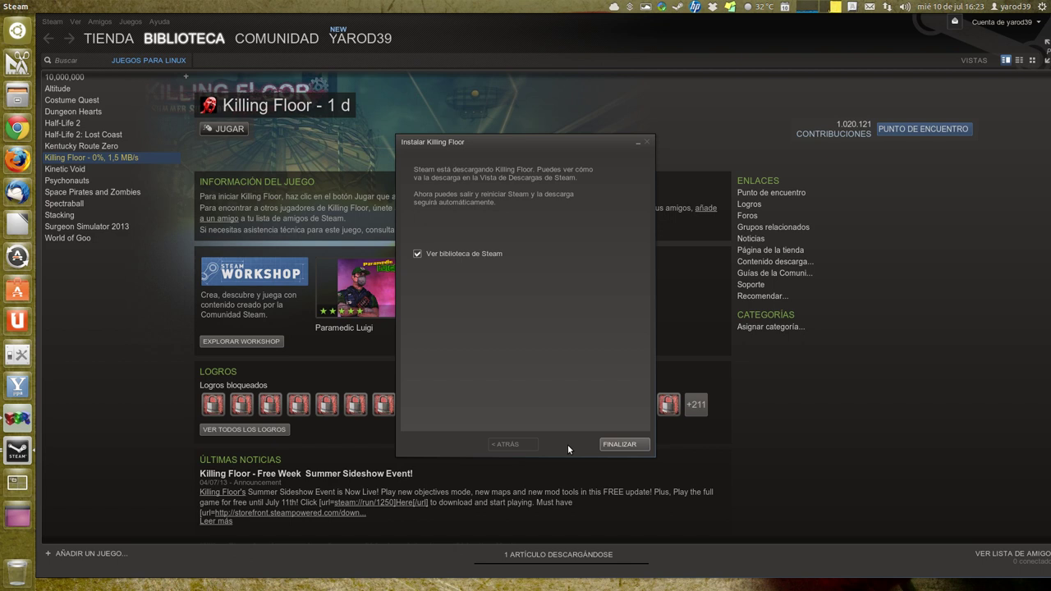
{"action": "left_click", "coordinate": [621, 444]}
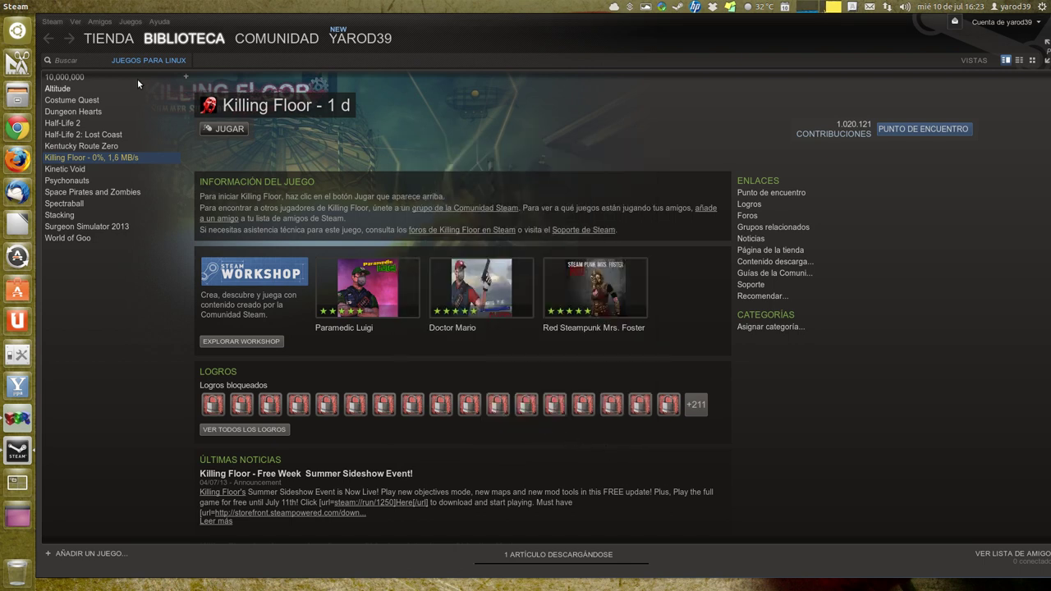
{"action": "mouse_move", "coordinate": [169, 43]}
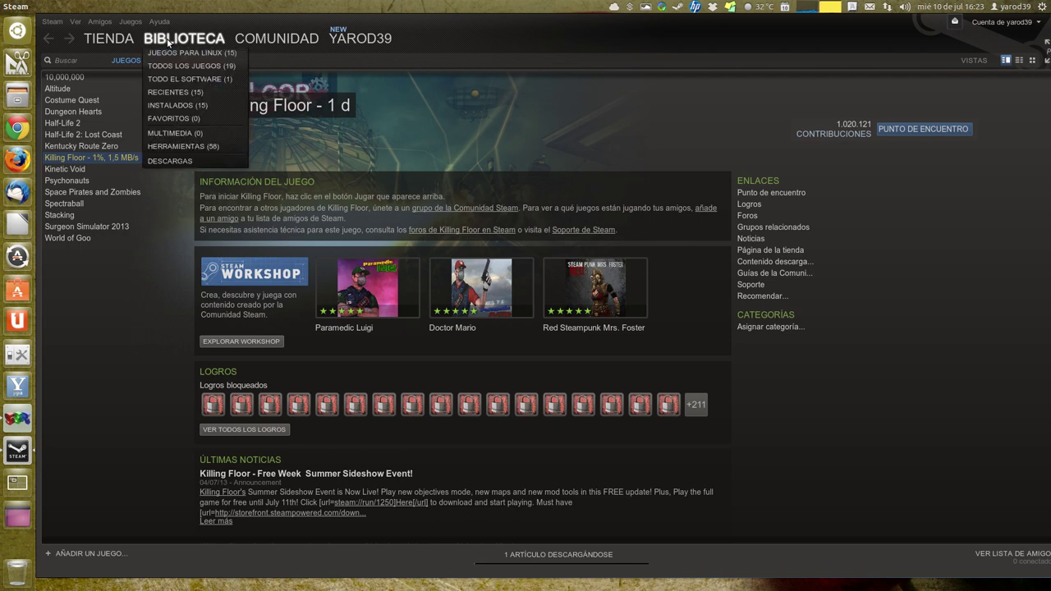
{"action": "mouse_move", "coordinate": [262, 43]}
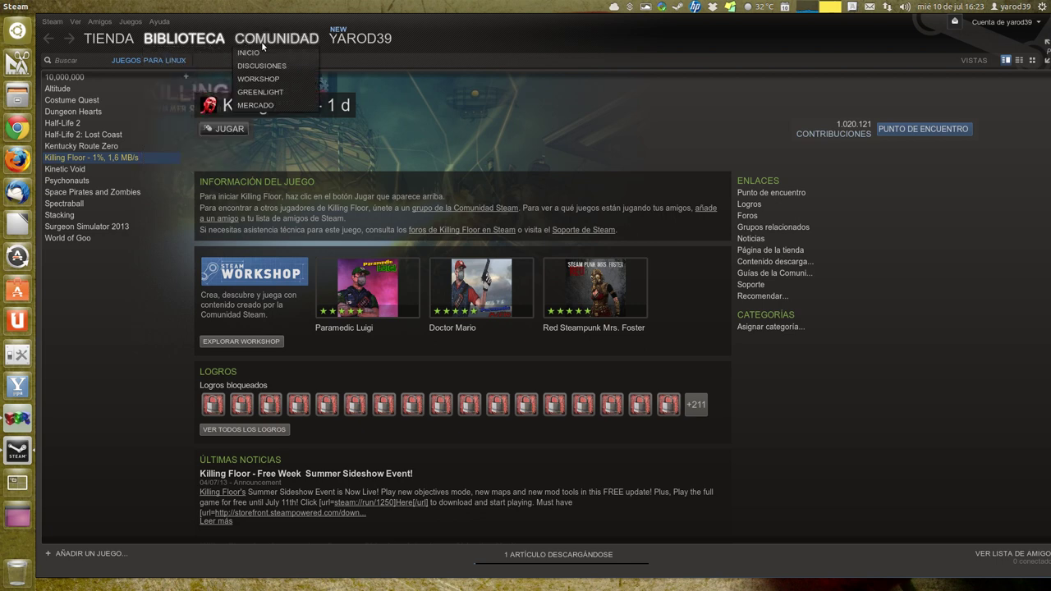
{"action": "mouse_move", "coordinate": [359, 43]}
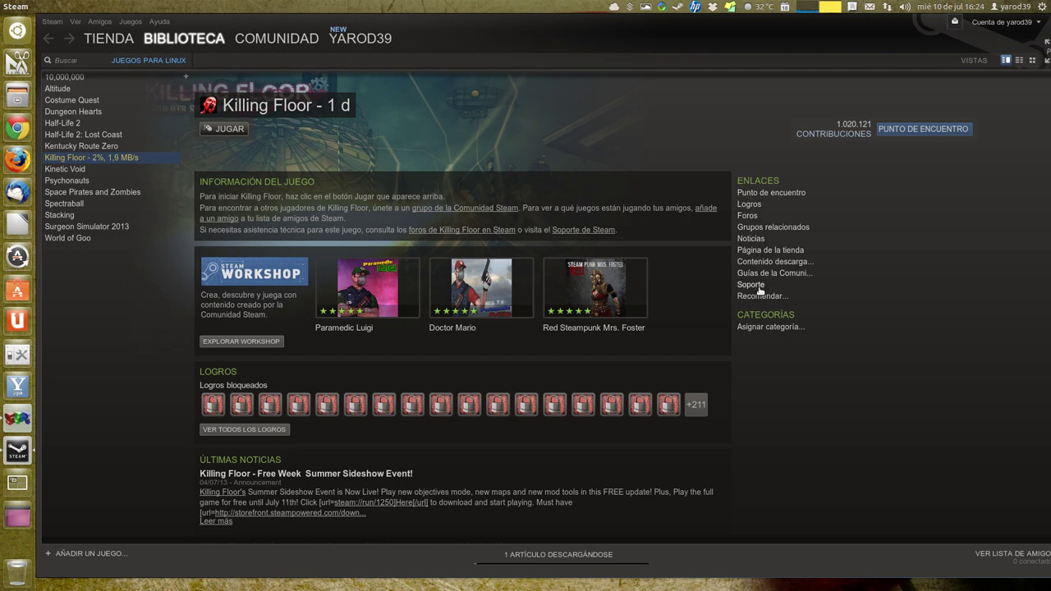
Step: Check for Steam client updates and display the library's Descargas view with the Killing Floor download
{"action": "left_click", "coordinate": [52, 22]}
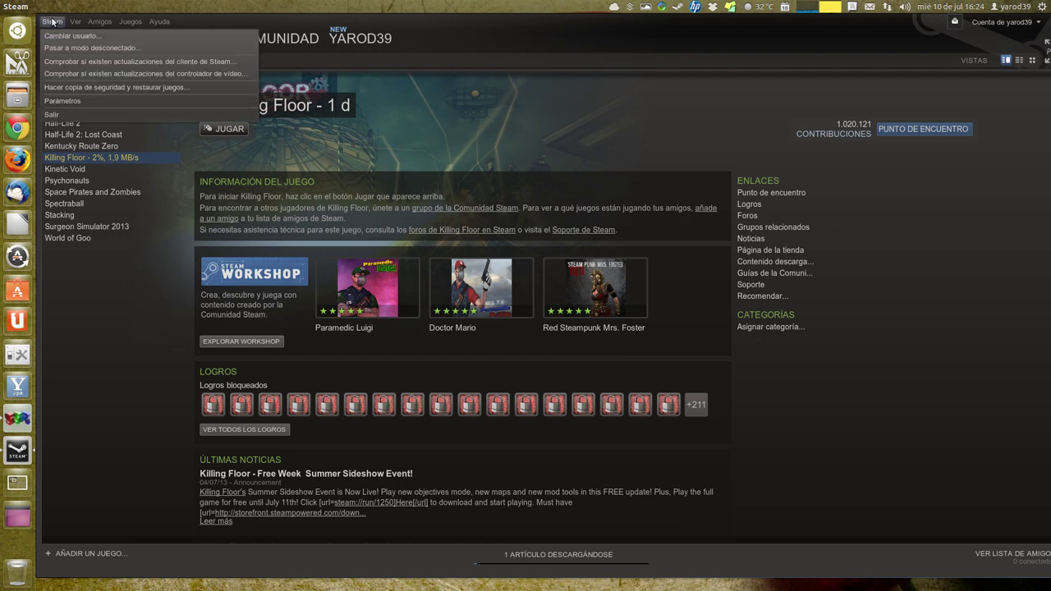
{"action": "left_click", "coordinate": [58, 63]}
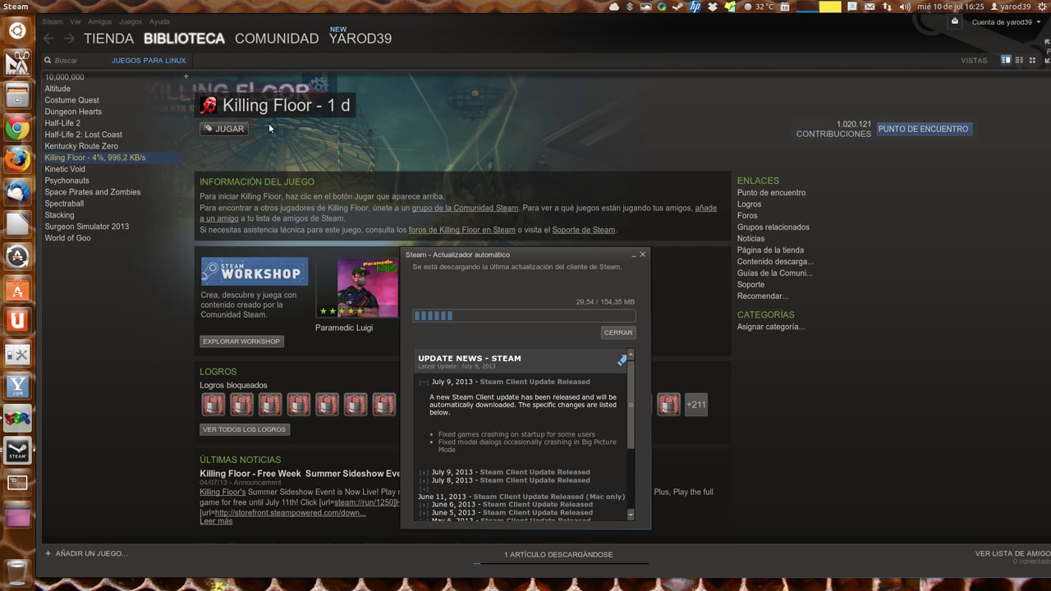
{"action": "left_click", "coordinate": [158, 60]}
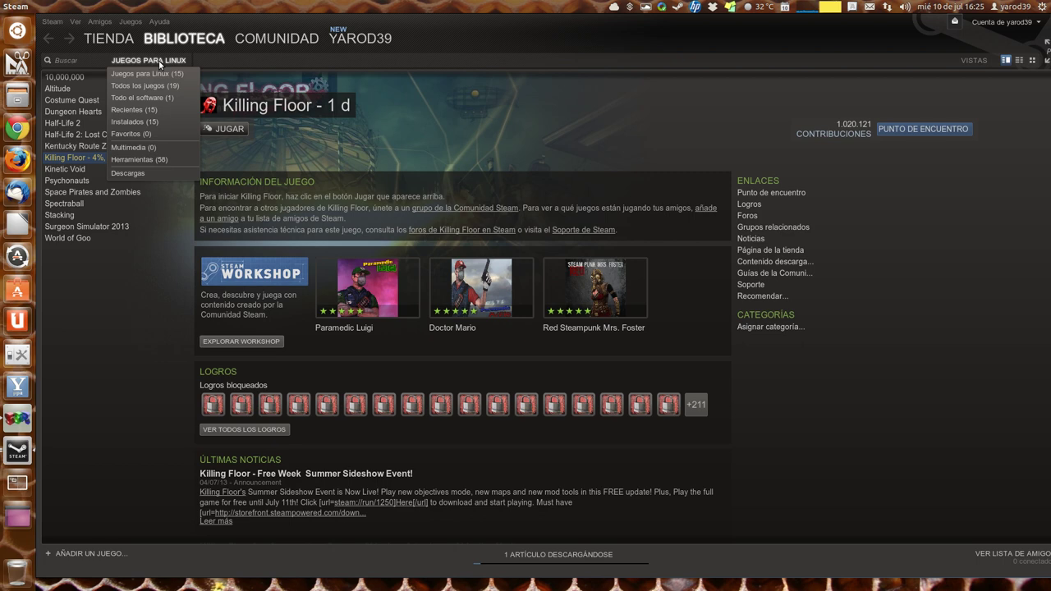
{"action": "left_click", "coordinate": [129, 173]}
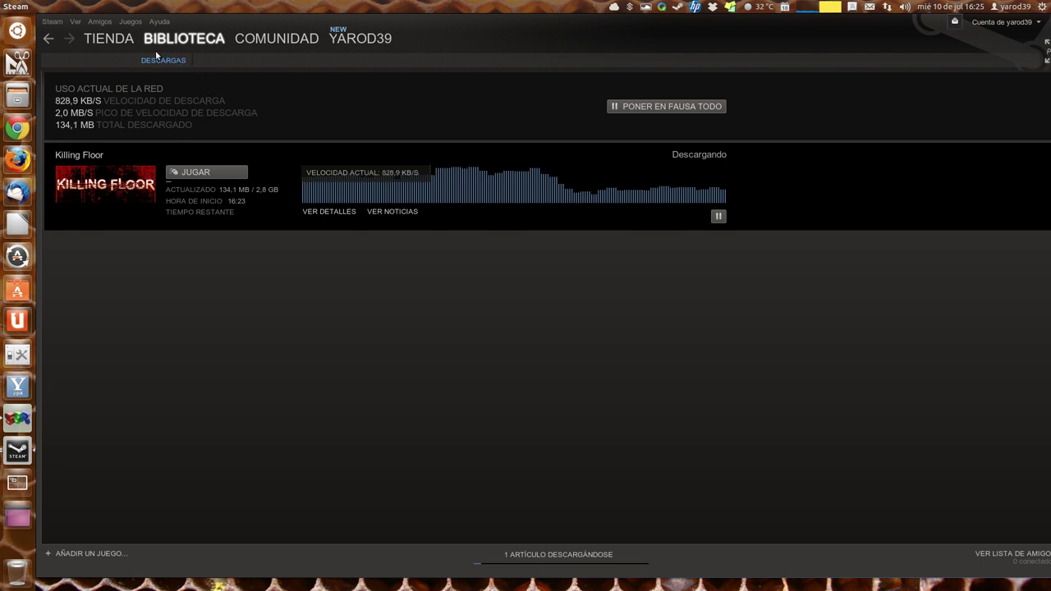
{"action": "mouse_move", "coordinate": [108, 41]}
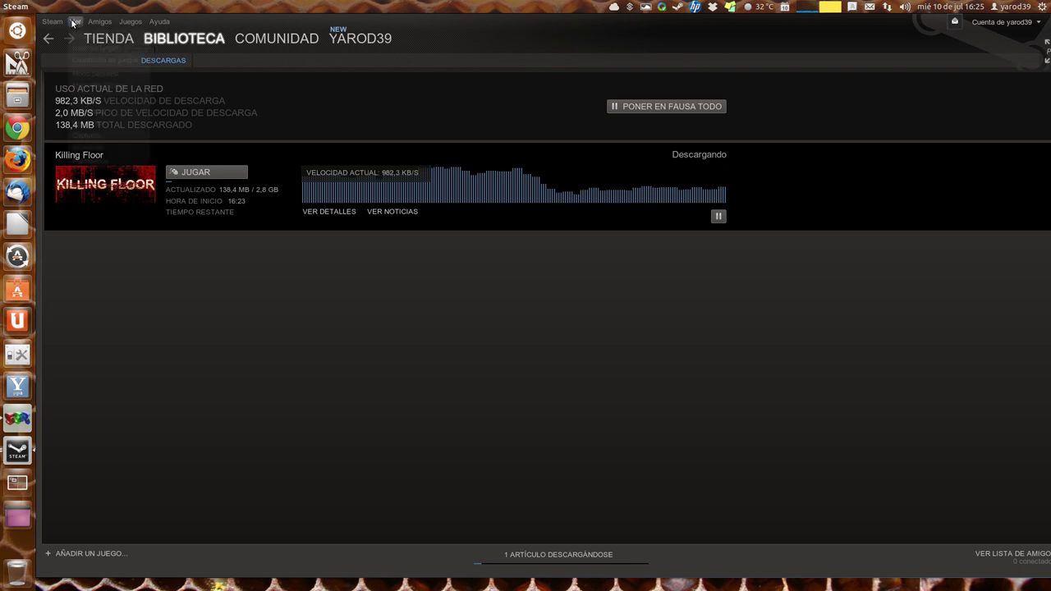
{"action": "left_click", "coordinate": [74, 21]}
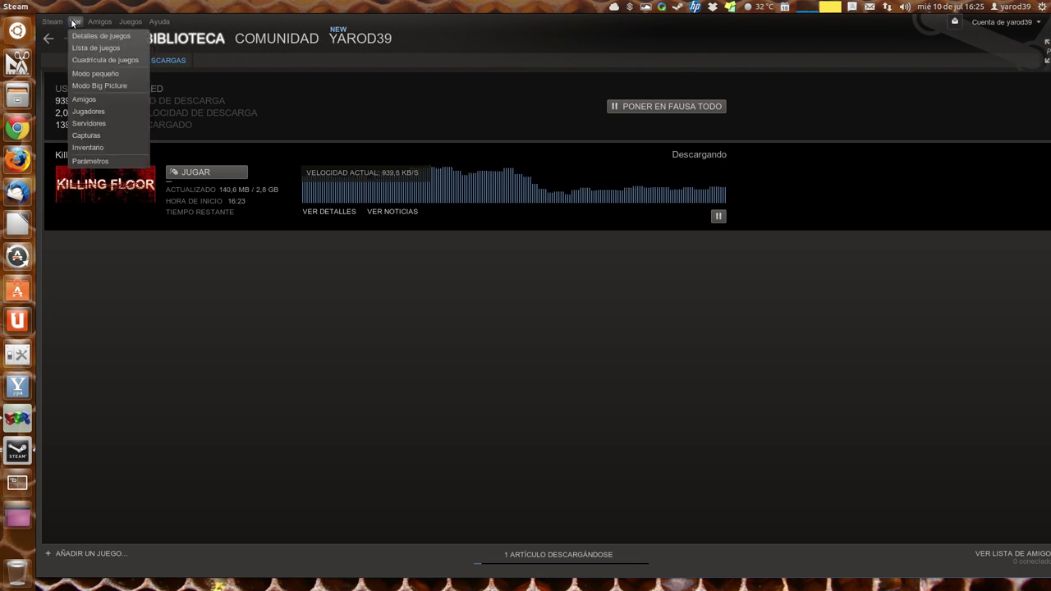
{"action": "mouse_move", "coordinate": [56, 23]}
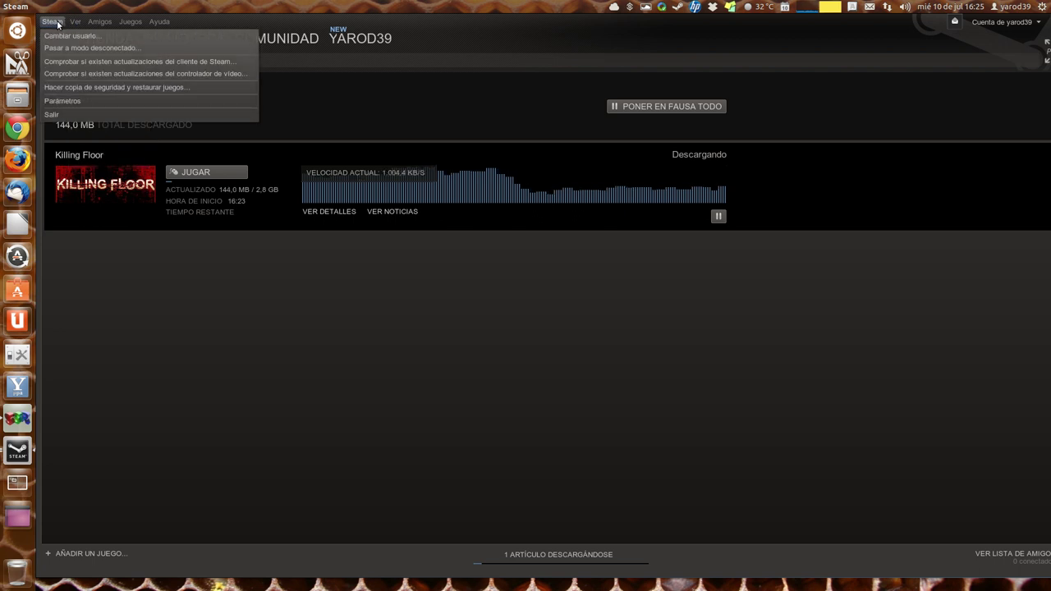
{"action": "mouse_move", "coordinate": [96, 23]}
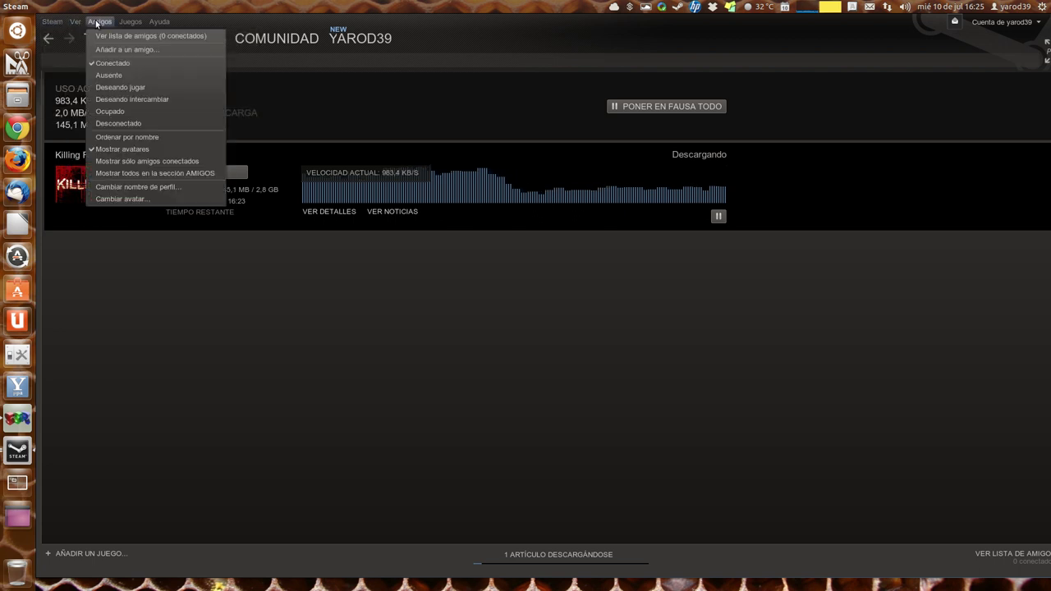
{"action": "mouse_move", "coordinate": [128, 24]}
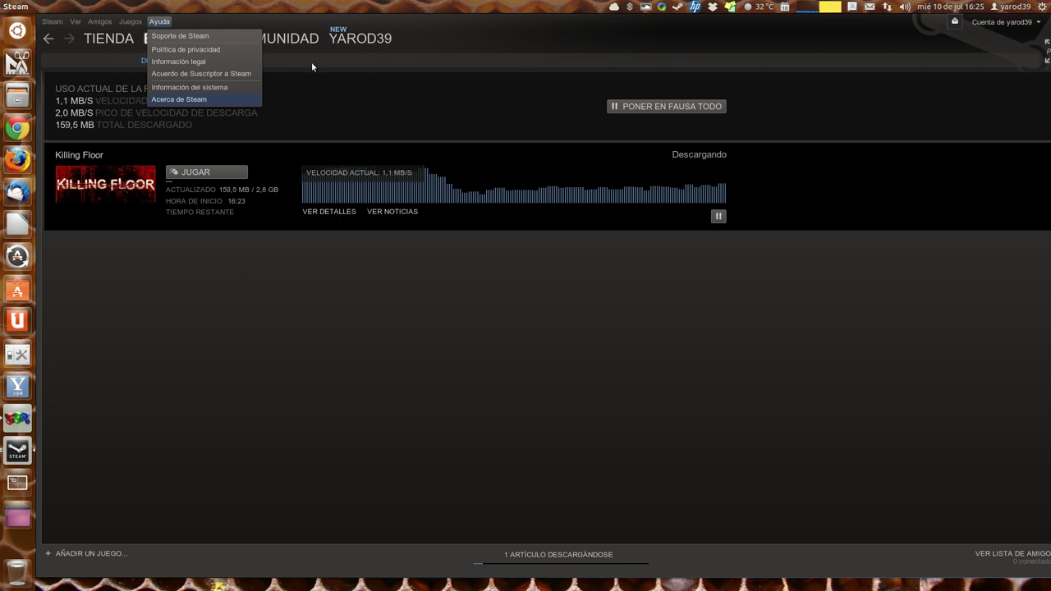
{"action": "left_click", "coordinate": [383, 101]}
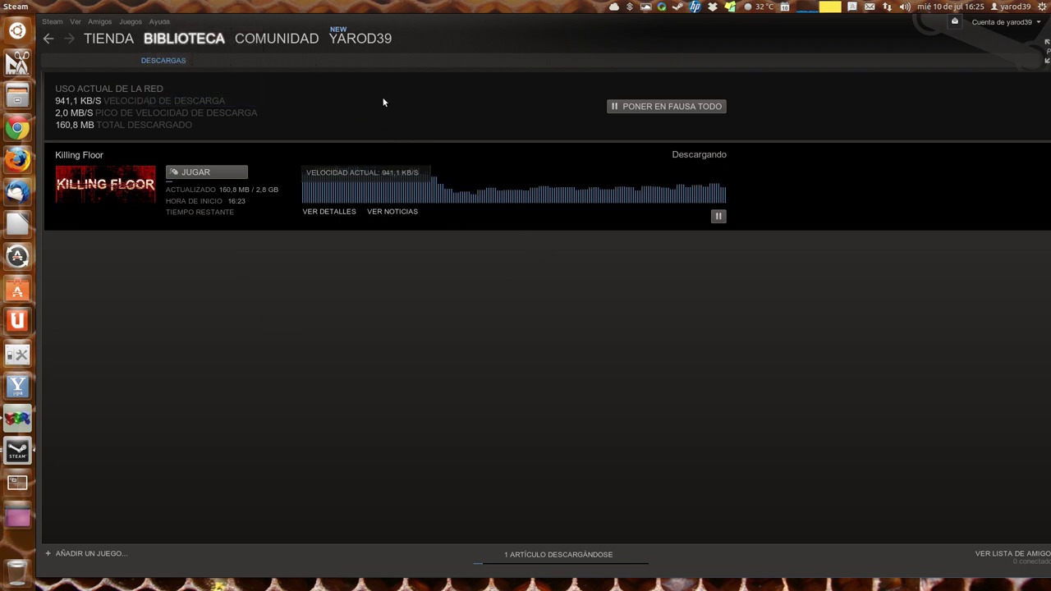
Step: Set the account's beta participation to Steam Beta Update in the client's settings and restart Steam to apply it
{"action": "left_click", "coordinate": [54, 22]}
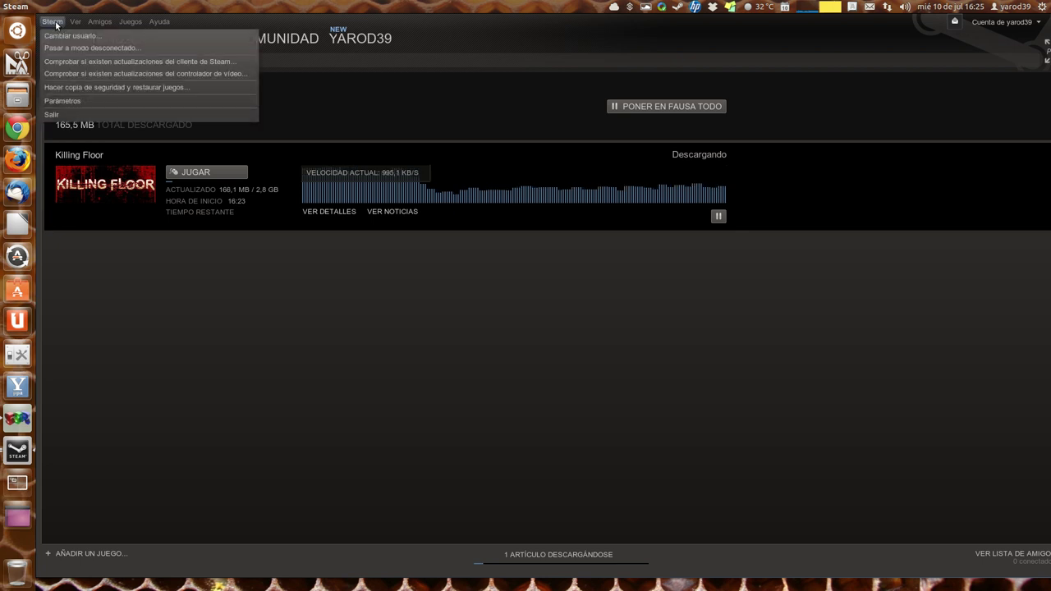
{"action": "left_click", "coordinate": [69, 101]}
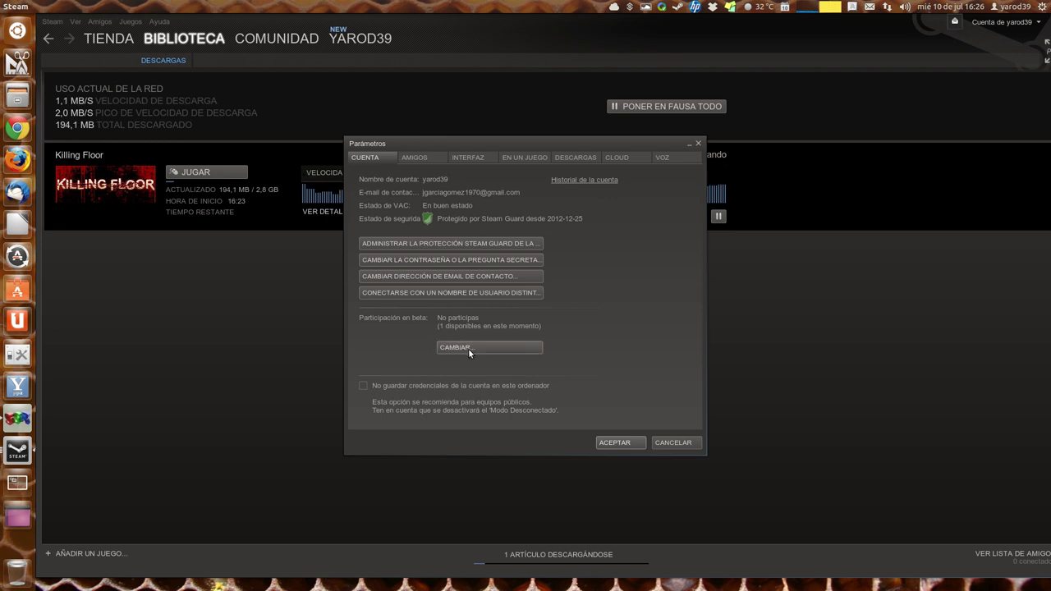
{"action": "left_click", "coordinate": [468, 349]}
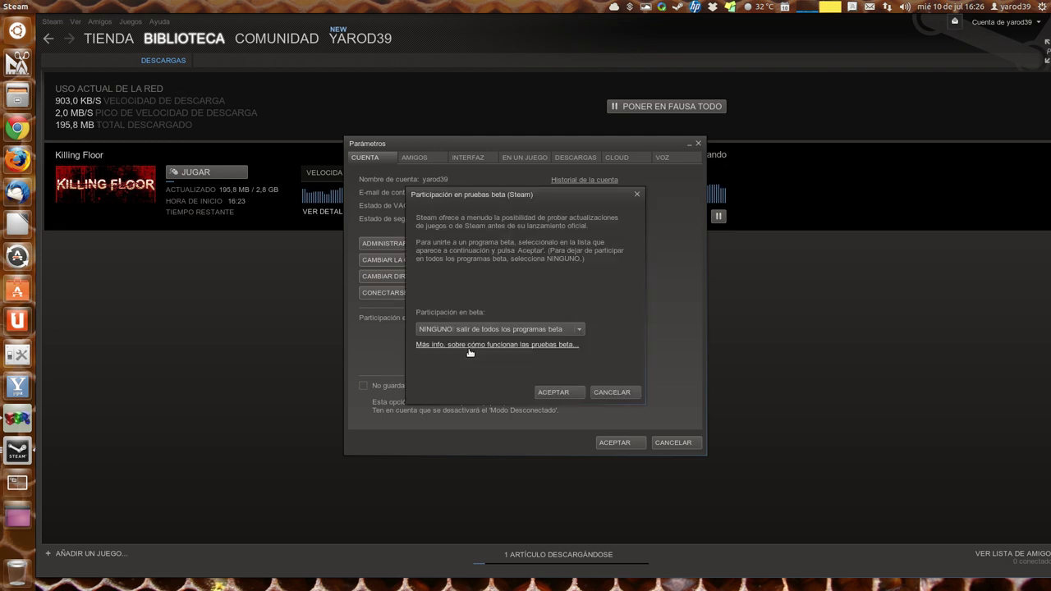
{"action": "left_click", "coordinate": [508, 329]}
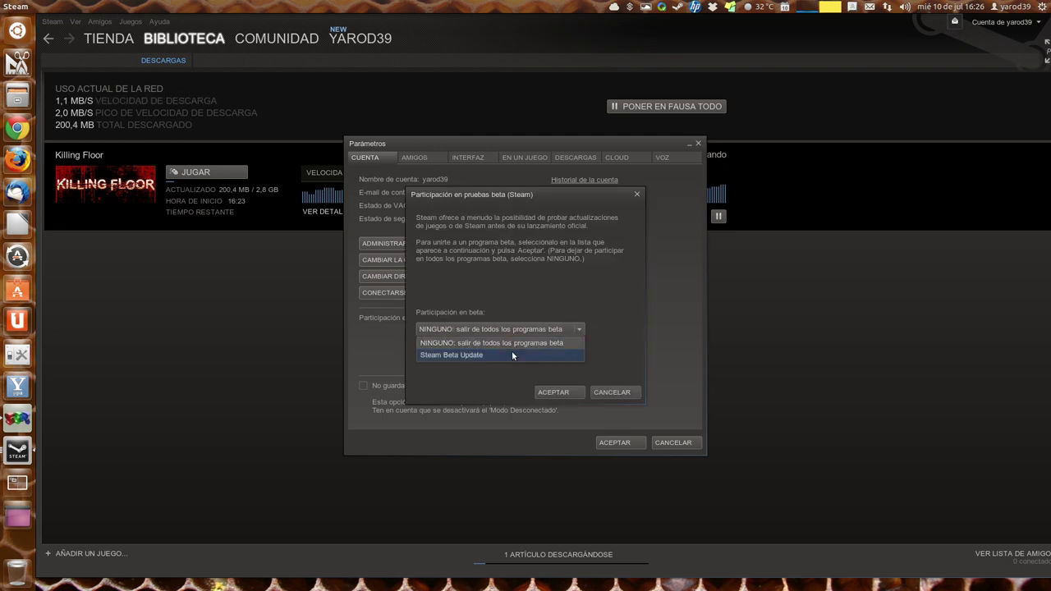
{"action": "left_click", "coordinate": [512, 355]}
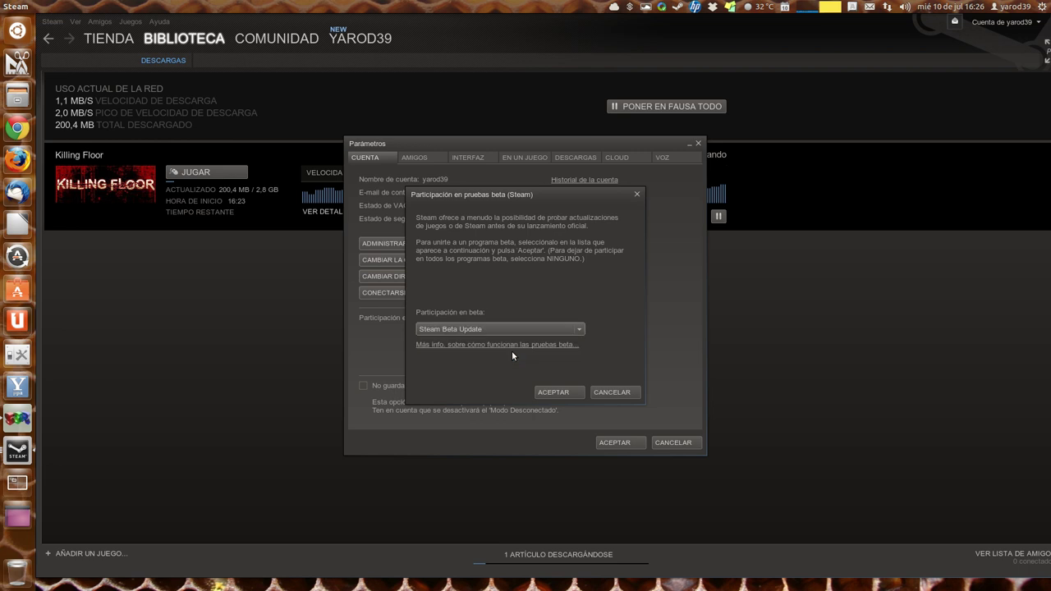
{"action": "left_click", "coordinate": [553, 392]}
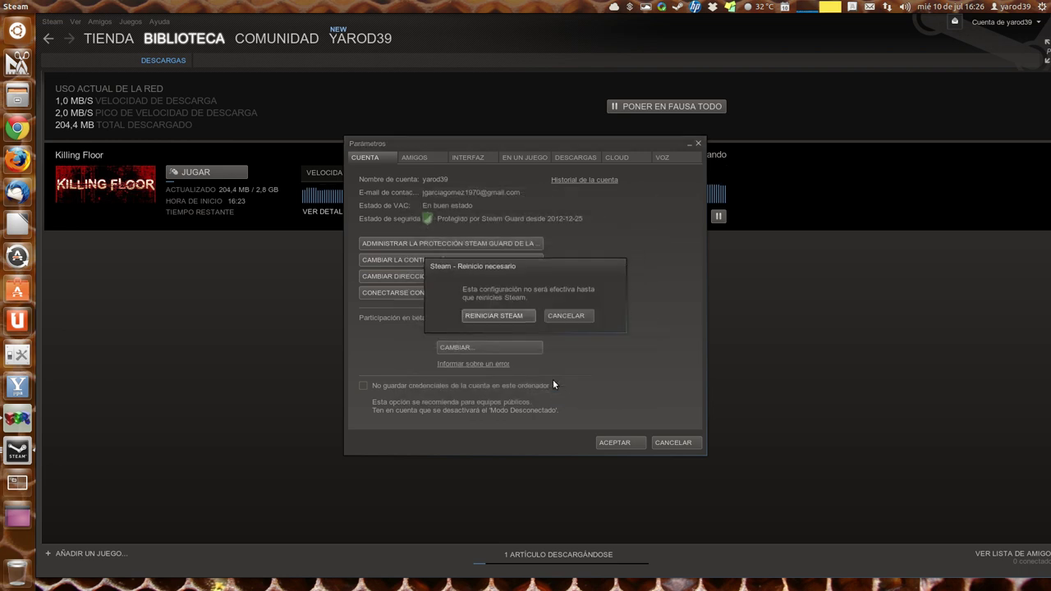
{"action": "left_click", "coordinate": [503, 314]}
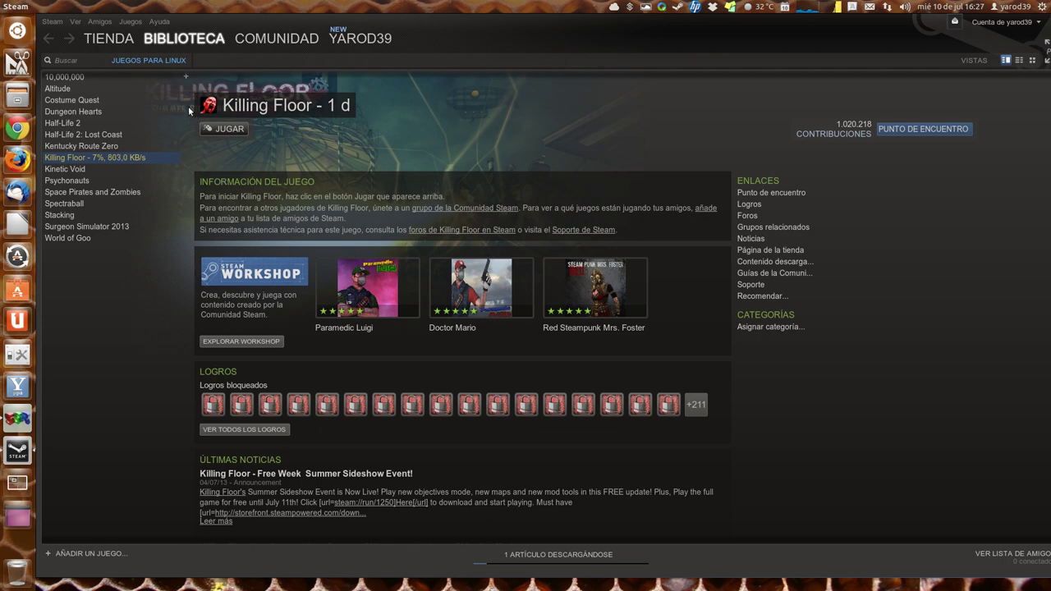
Step: Look through the store's featured page, its news page and its page of Linux games
{"action": "mouse_move", "coordinate": [98, 41]}
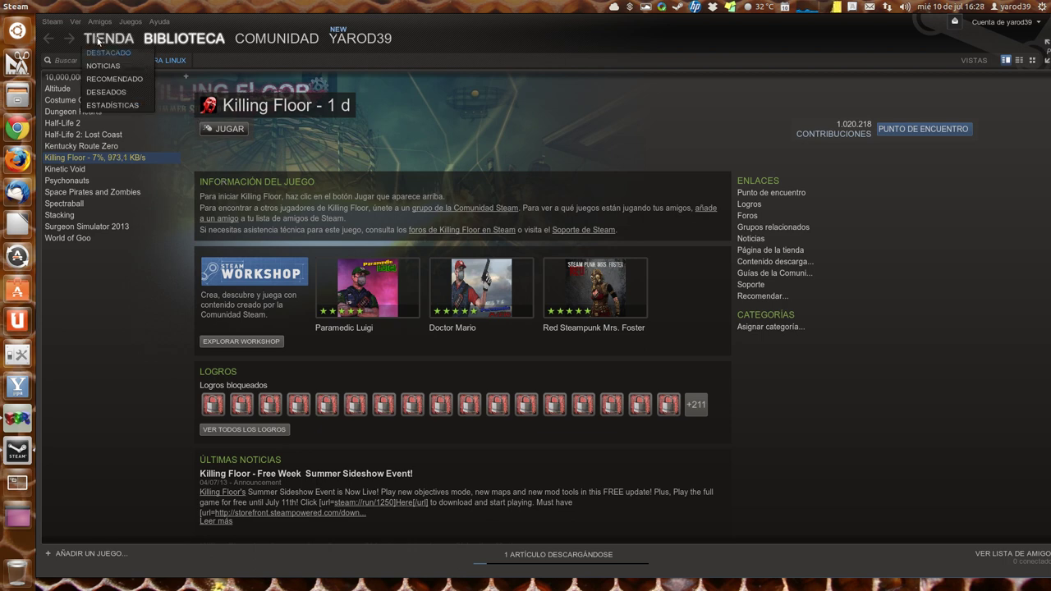
{"action": "mouse_move", "coordinate": [161, 40]}
{"action": "left_click", "coordinate": [106, 53]}
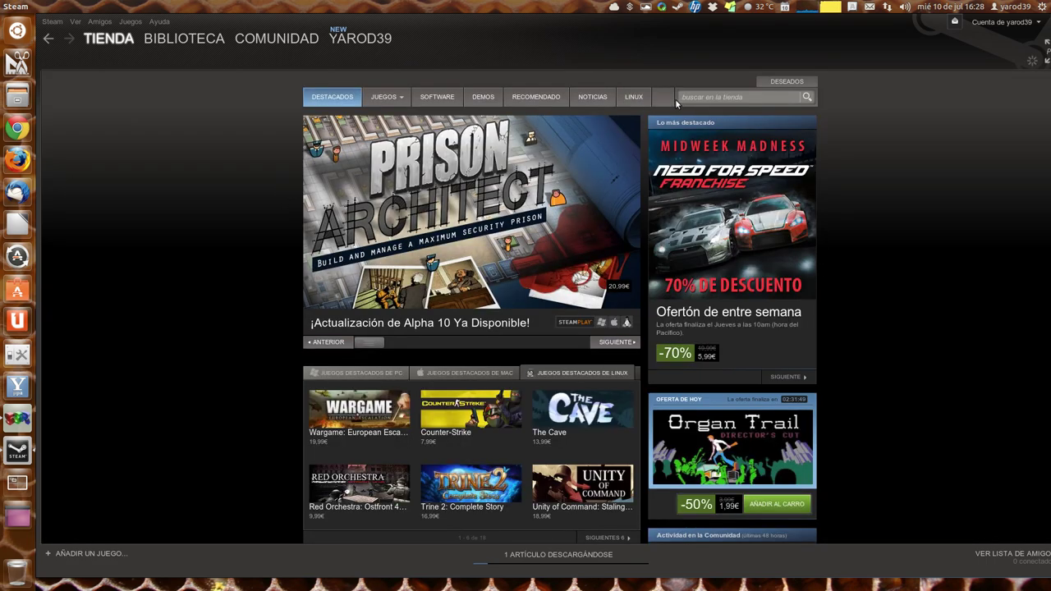
{"action": "left_click", "coordinate": [593, 97]}
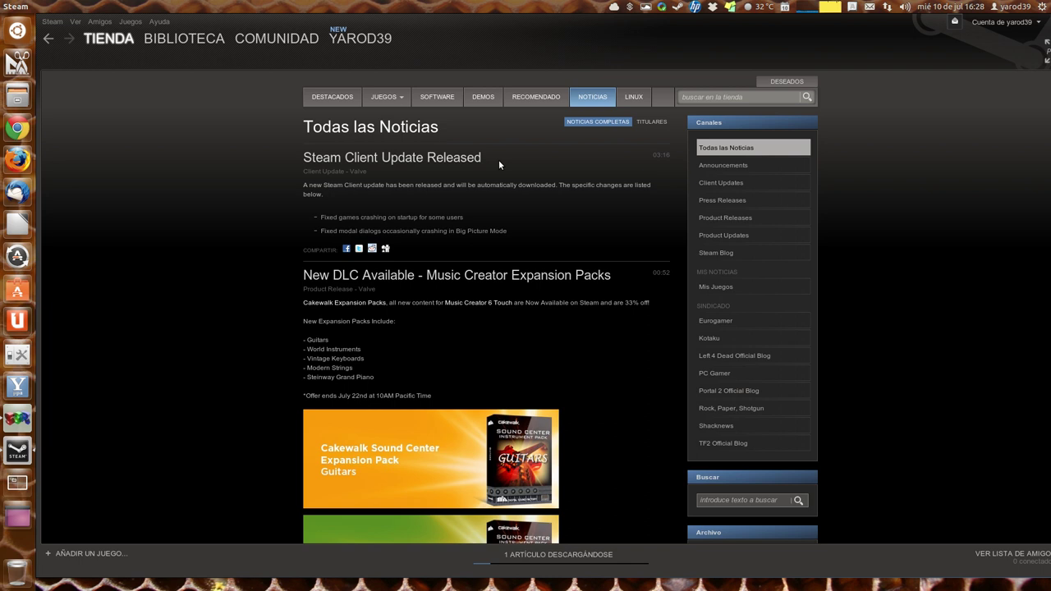
{"action": "left_click", "coordinate": [634, 97]}
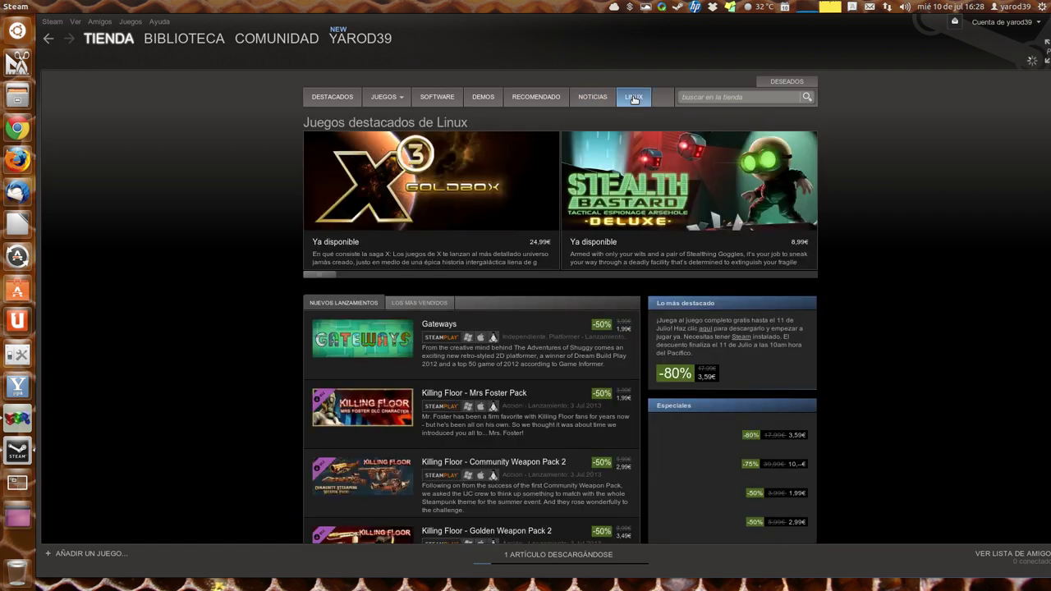